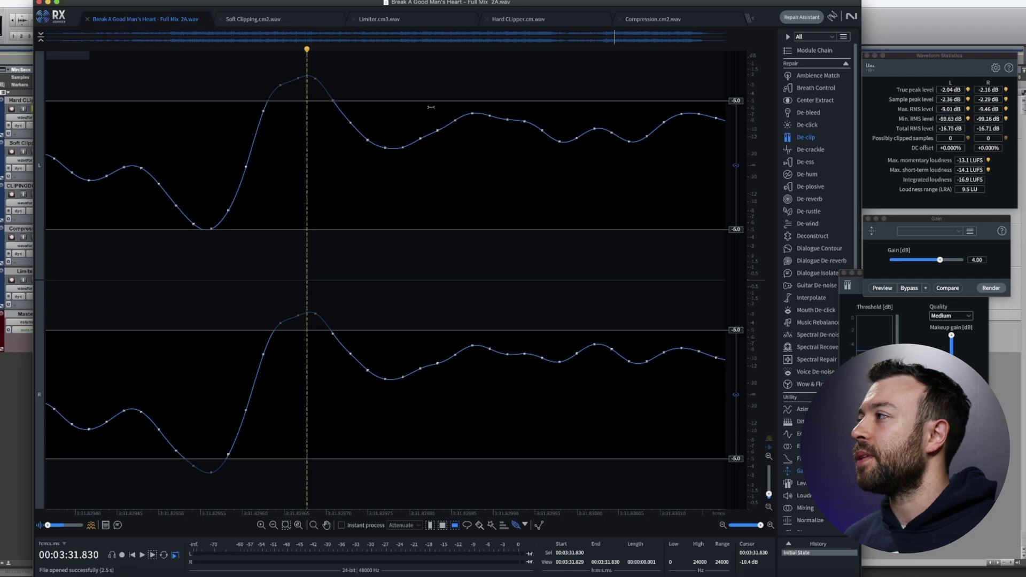
Step: Zoom the full mix waveform out and back in, then jump to its loudest true peak
scroll(429, 107, down, 2)
scroll(429, 106, down, 10)
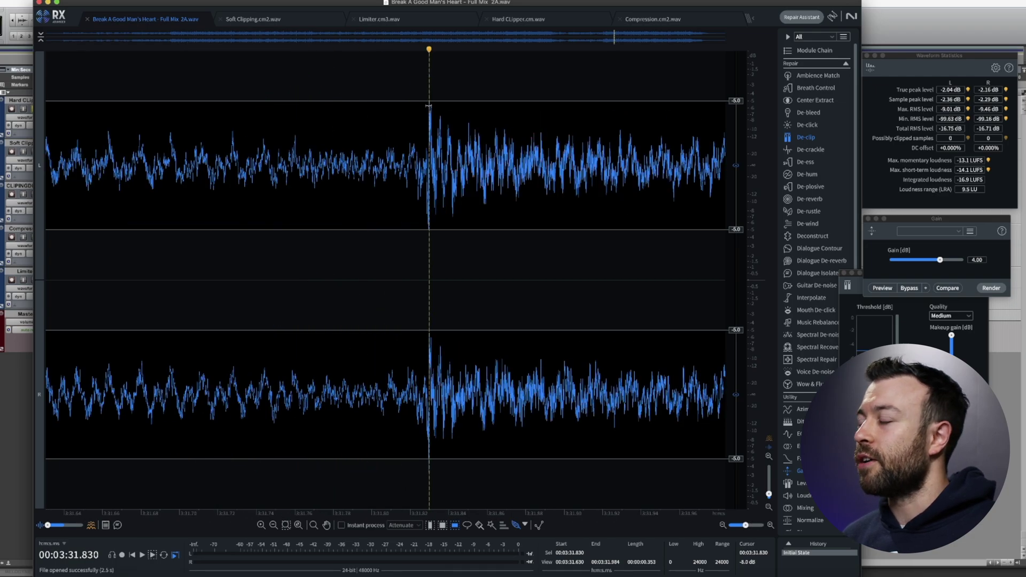
scroll(429, 106, down, 4)
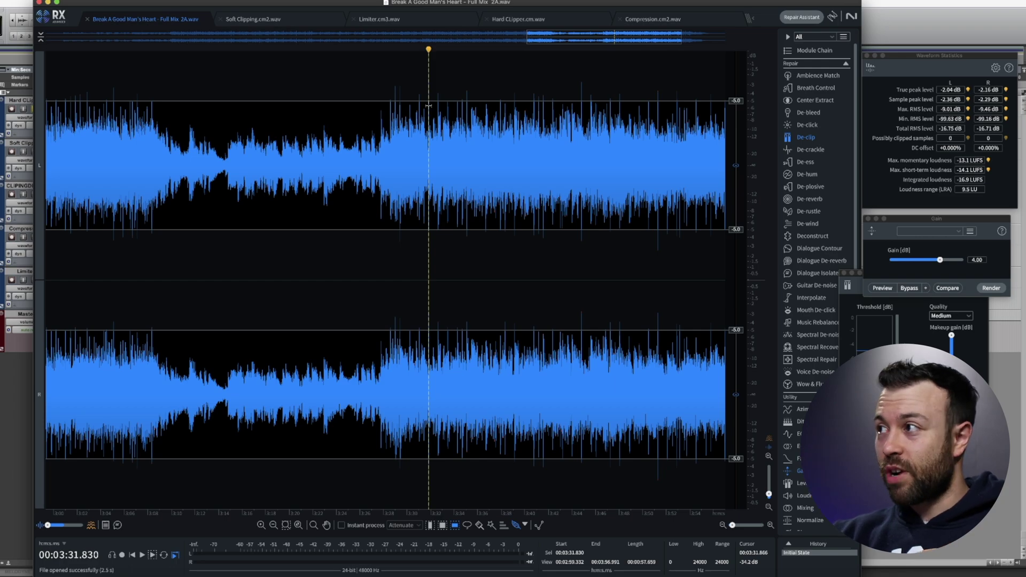
scroll(429, 106, up, 10)
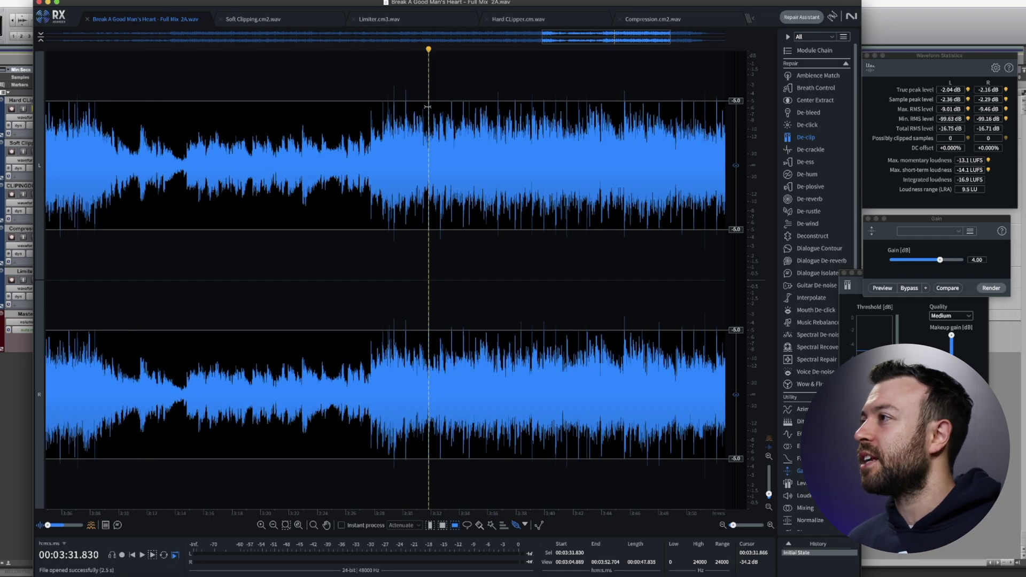
scroll(501, 104, up, 10)
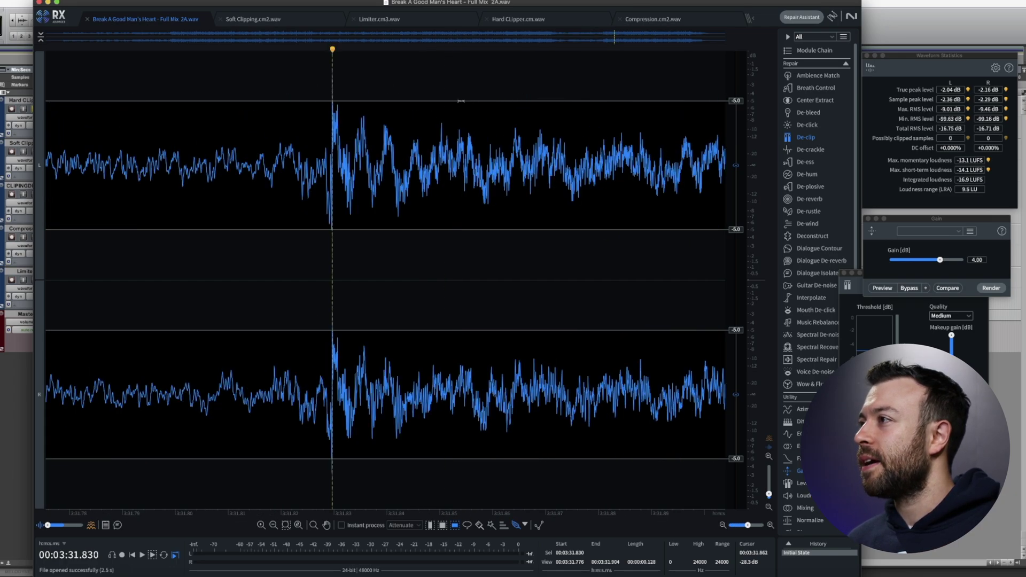
scroll(204, 86, up, 5)
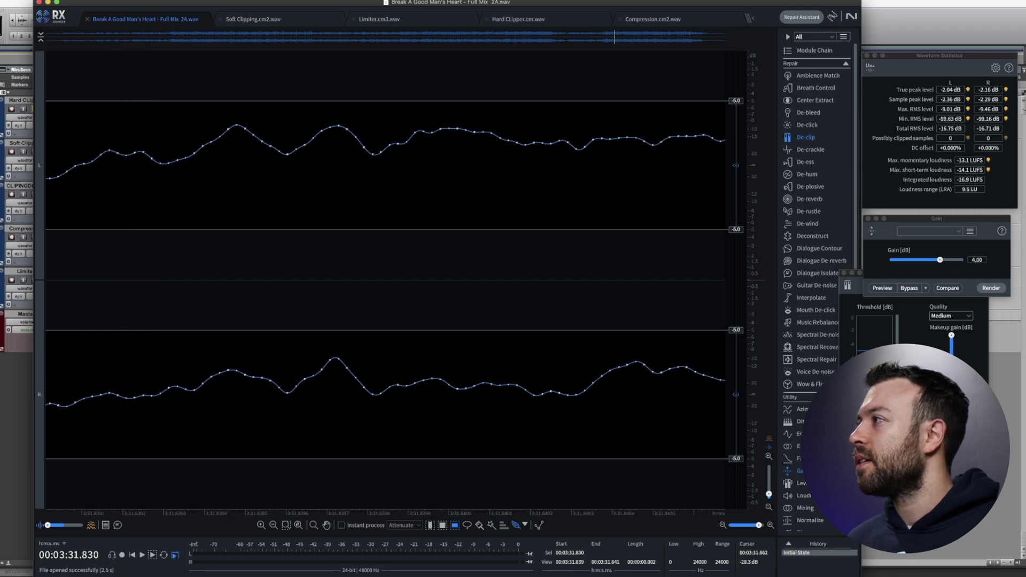
click(968, 90)
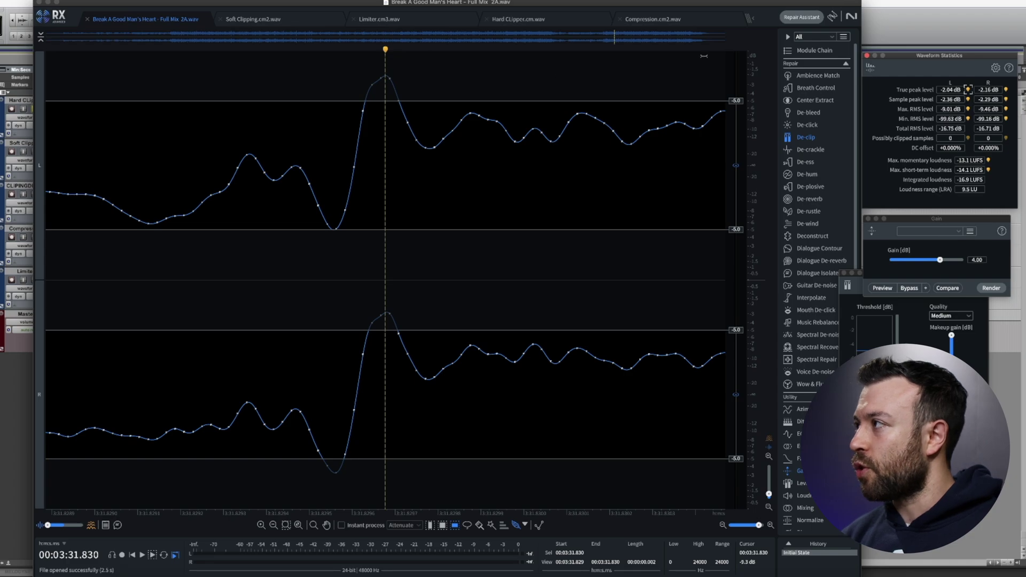
Step: In Pro Tools, show the Hard Clipper's StandardCLIP settings and briefly audition the compressor's Delta signal
key(super+Tab)
click(117, 102)
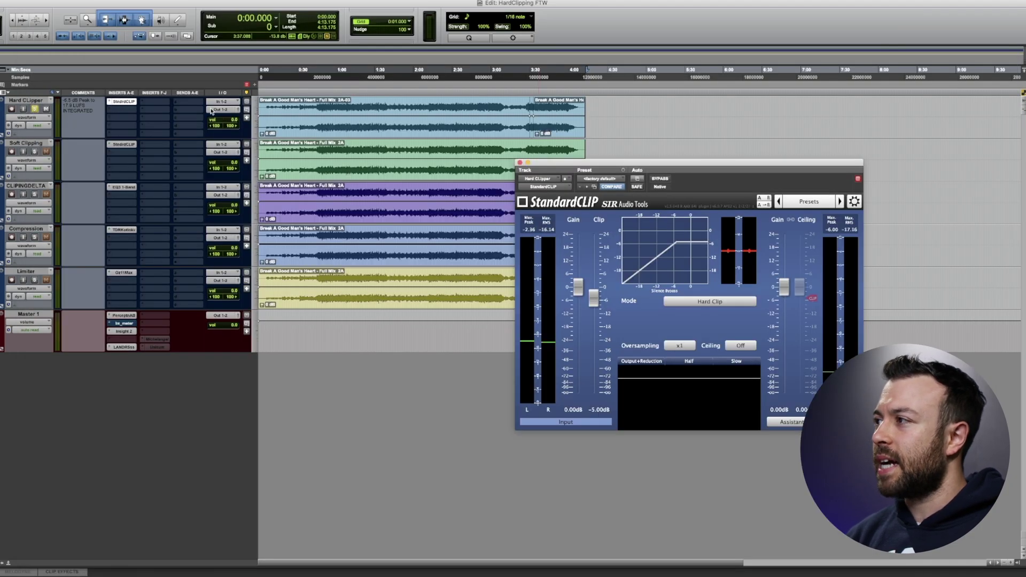
mouse_move(578, 287)
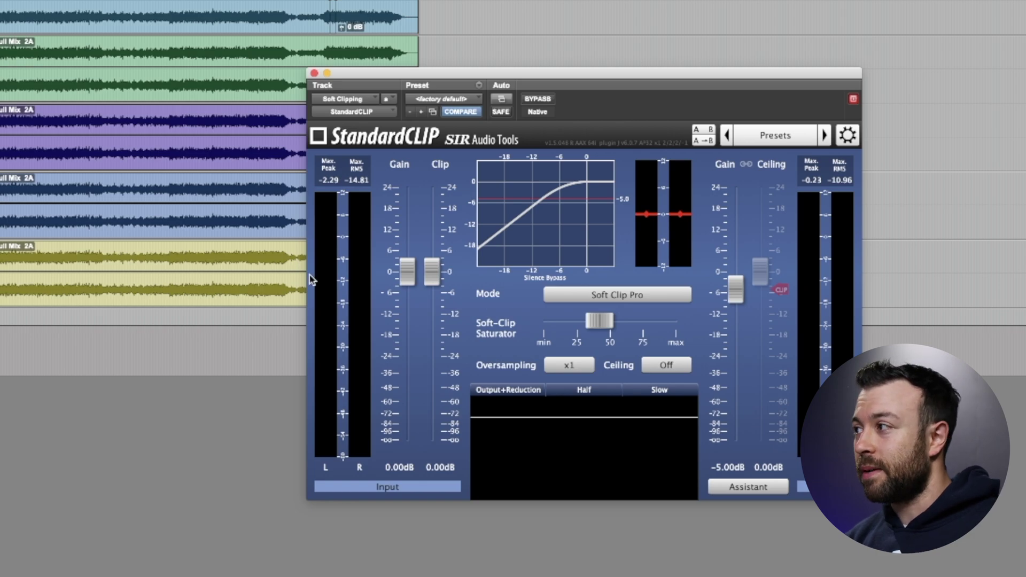
mouse_move(727, 299)
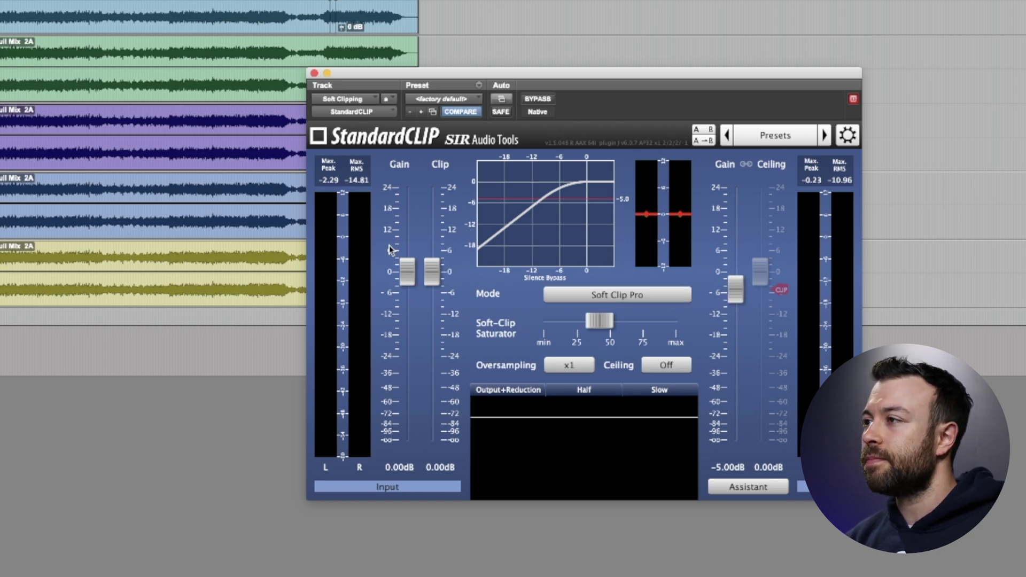
mouse_move(406, 272)
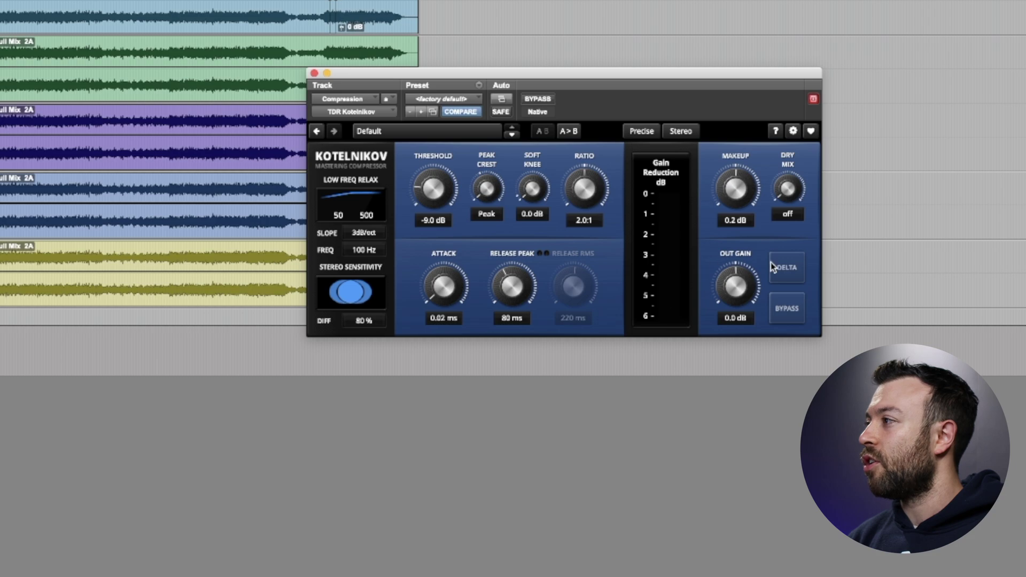
click(774, 266)
click(786, 269)
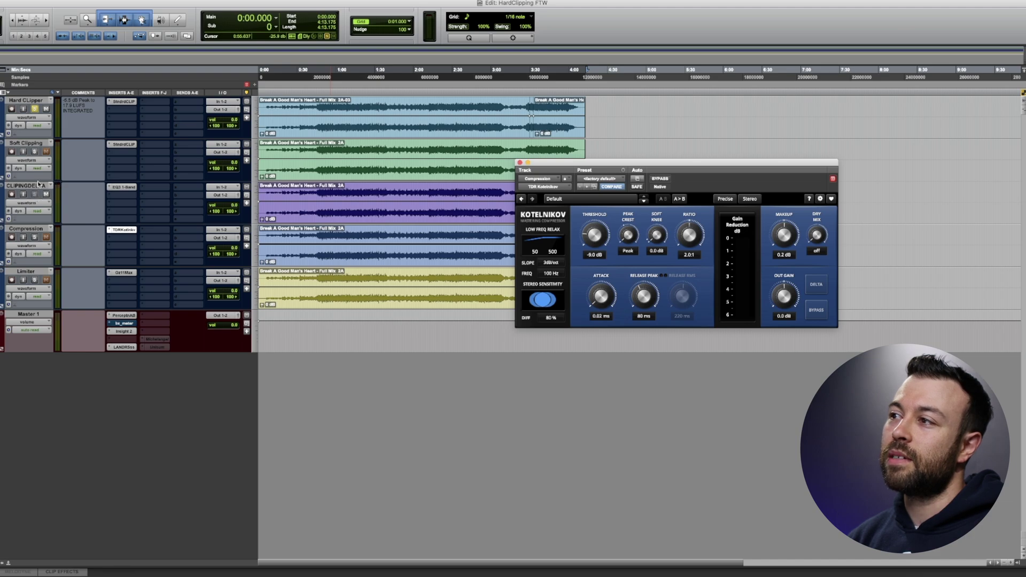
Step: Toggle solo between Soft Clipping and Hard Clipper, leaving both tracks unsoloed
click(34, 153)
click(36, 110)
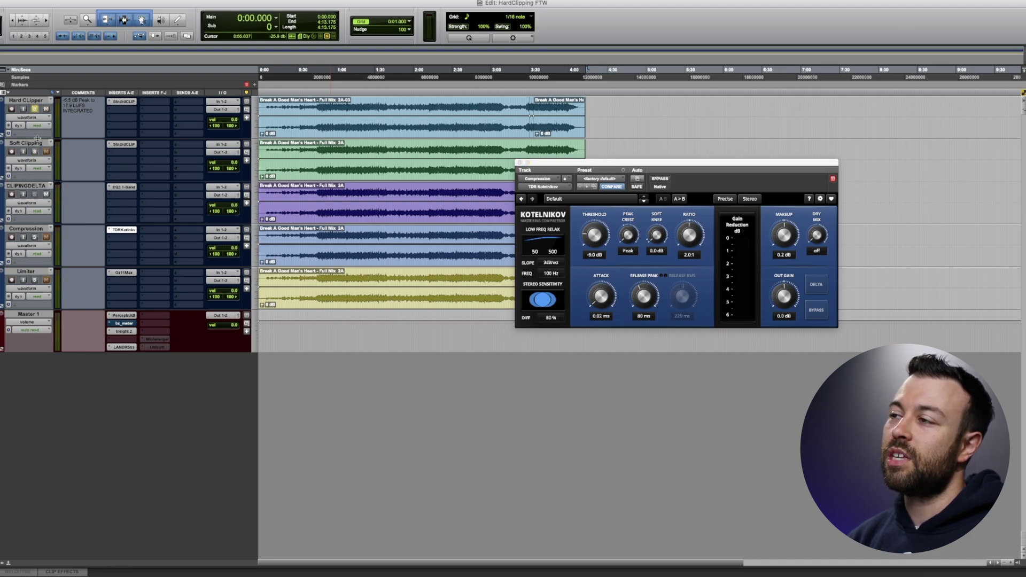
click(35, 153)
click(33, 154)
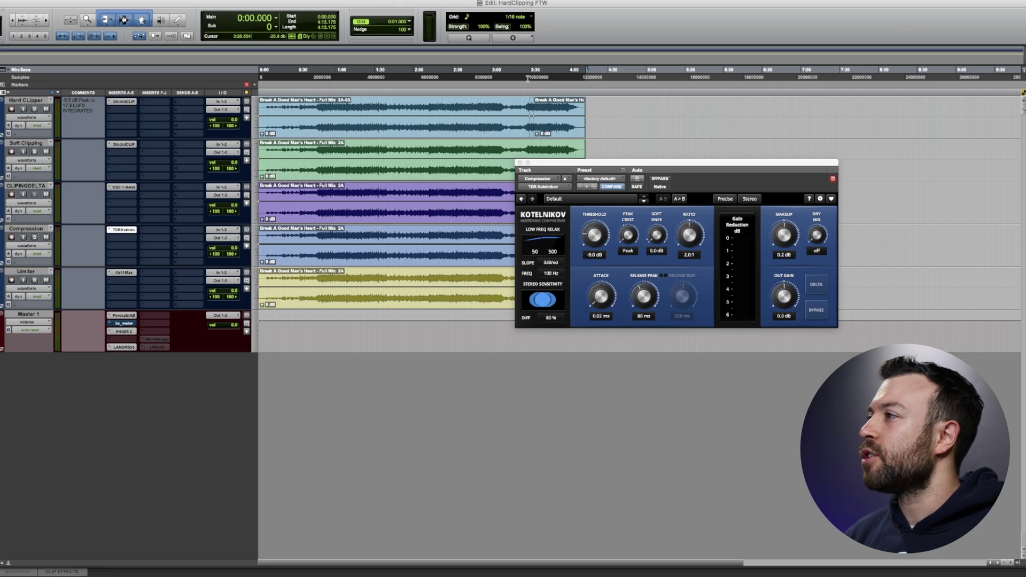
Step: Select 3:28–3:49 across all tracks and show Hard Clipper's StandardCLIP window, moved to the left
drag(532, 72, 555, 74)
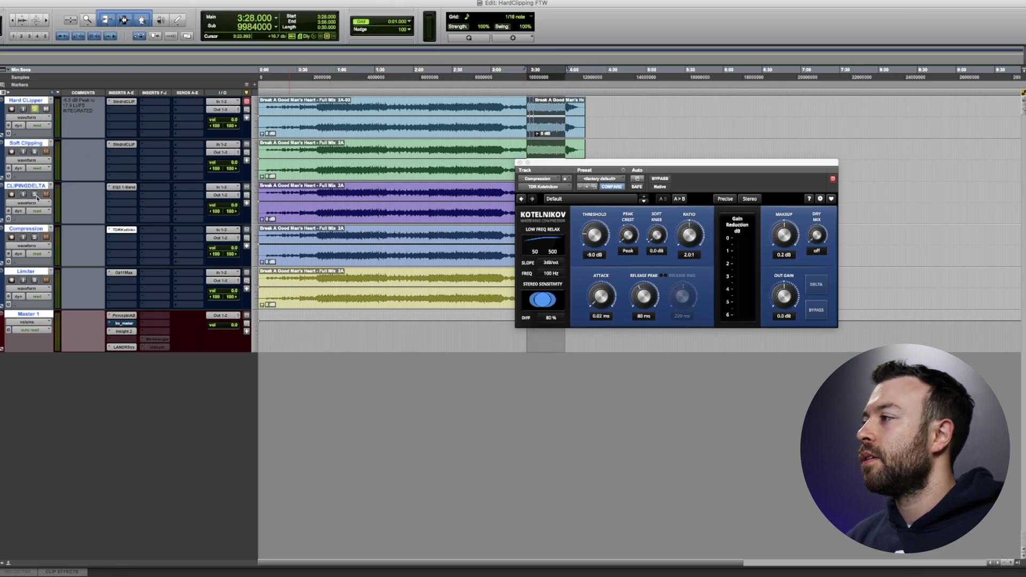
click(124, 101)
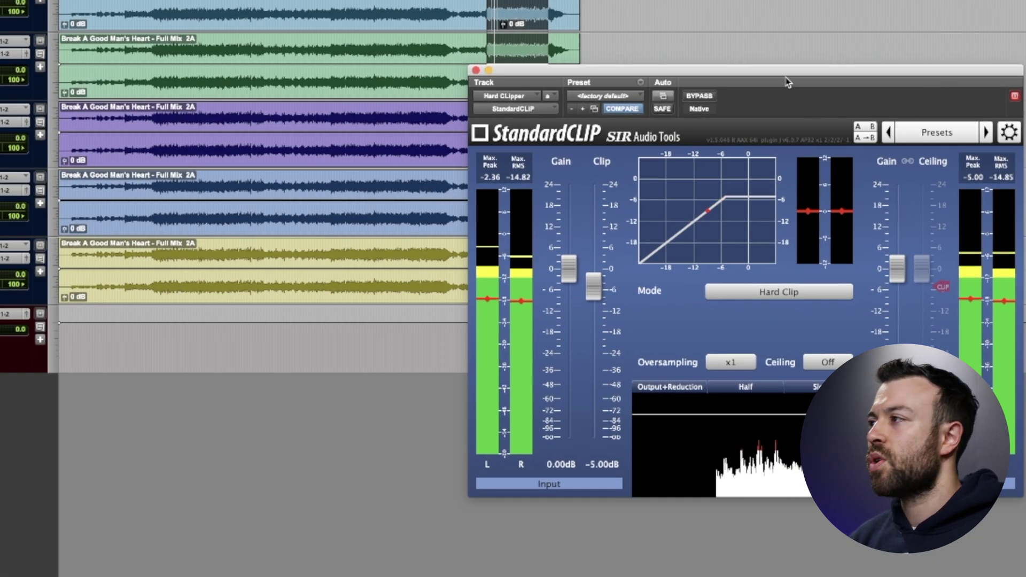
drag(787, 78, 418, 105)
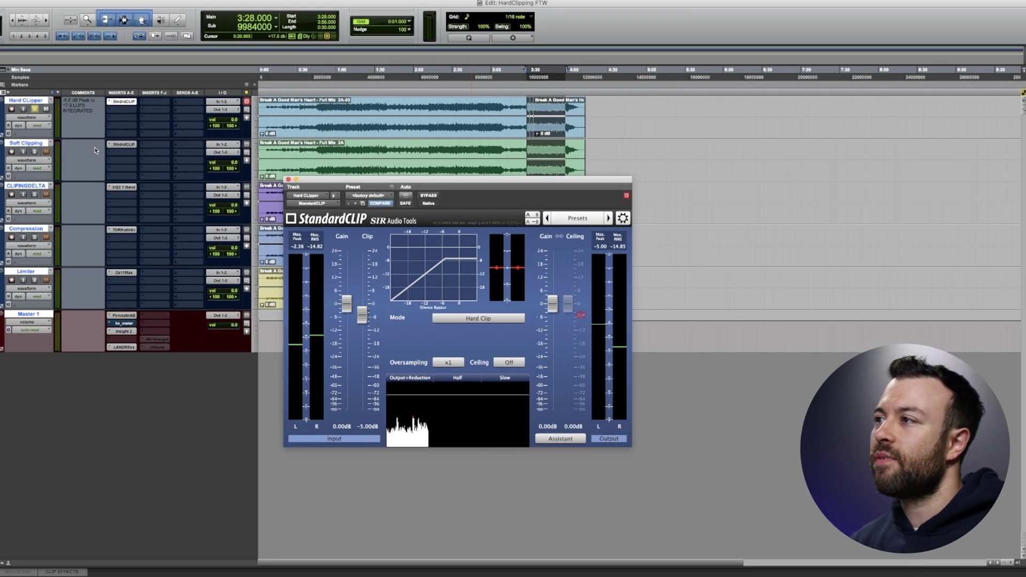
Step: Show Soft Clipping's StandardCLIP settings, solo that track, and play the selected passage once
click(39, 152)
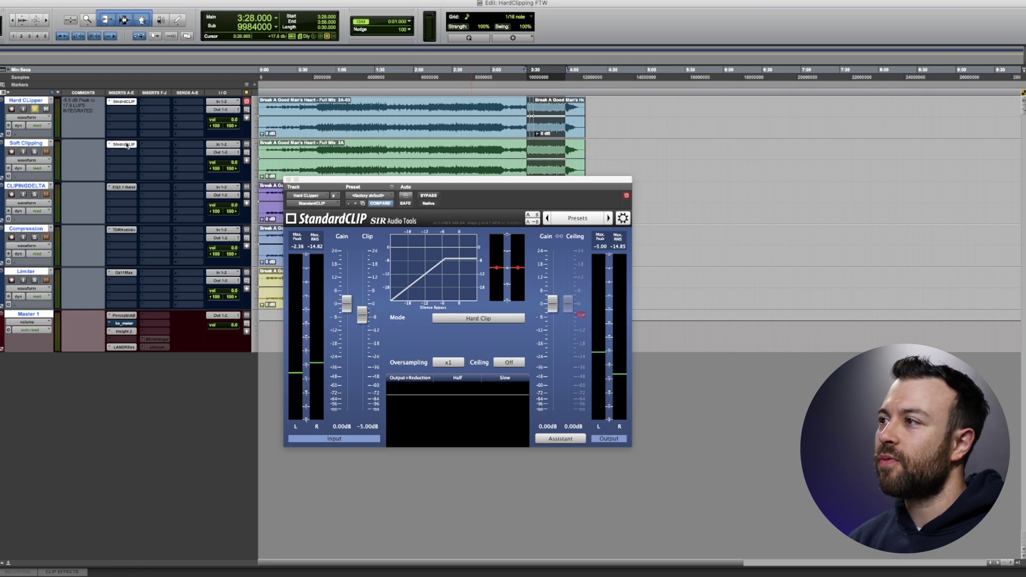
click(35, 153)
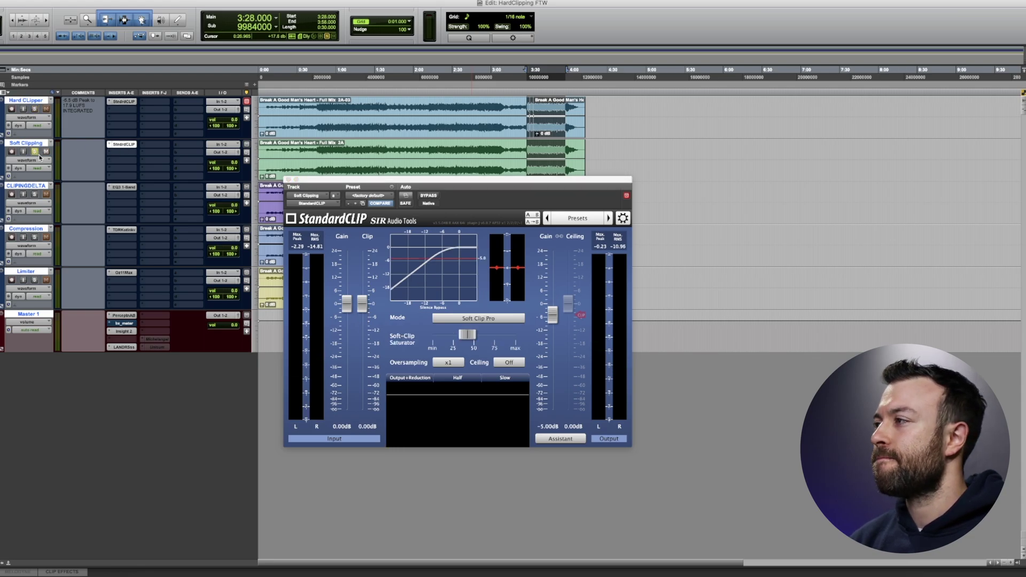
key(space)
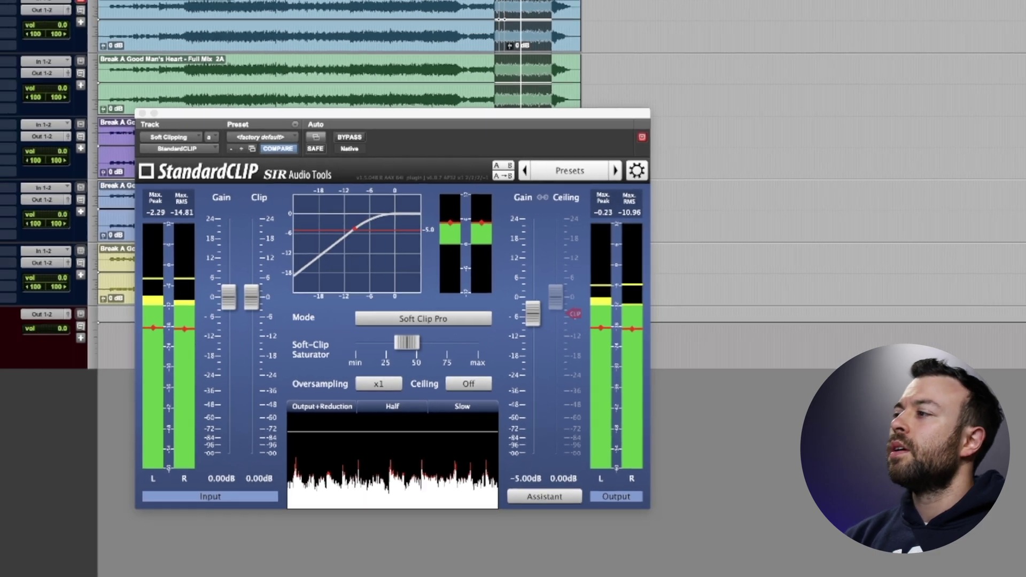
key(space)
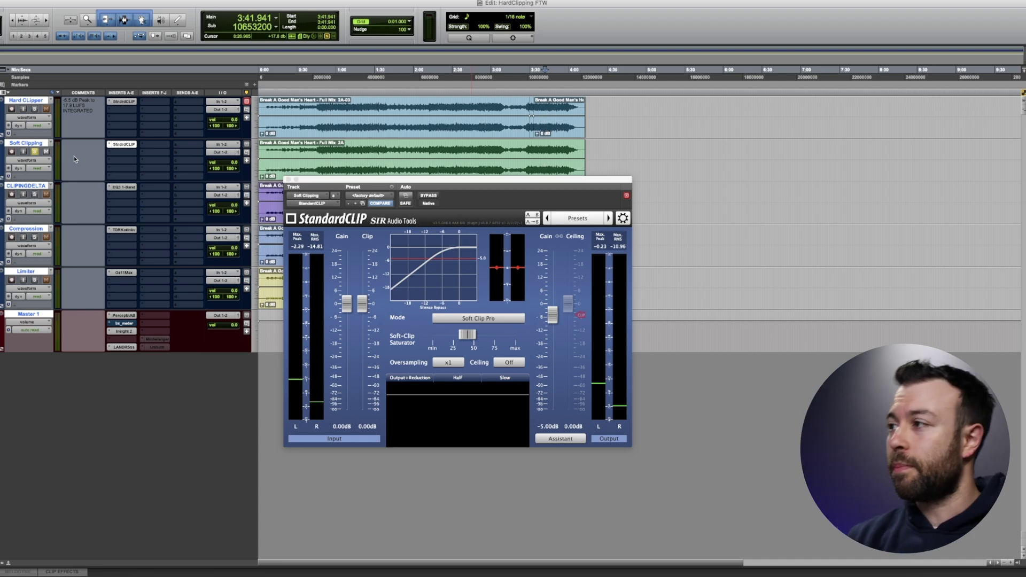
Step: Review the Kotelnikov compressor, select roughly 3:31–3:55, and show the Limiter's Ozone Maximizer
click(123, 230)
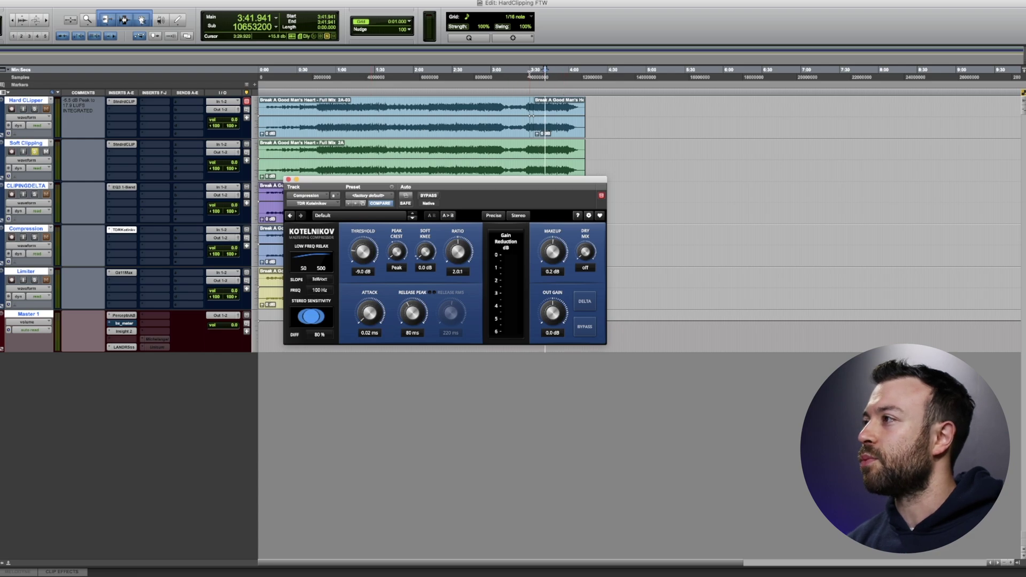
drag(531, 72, 562, 77)
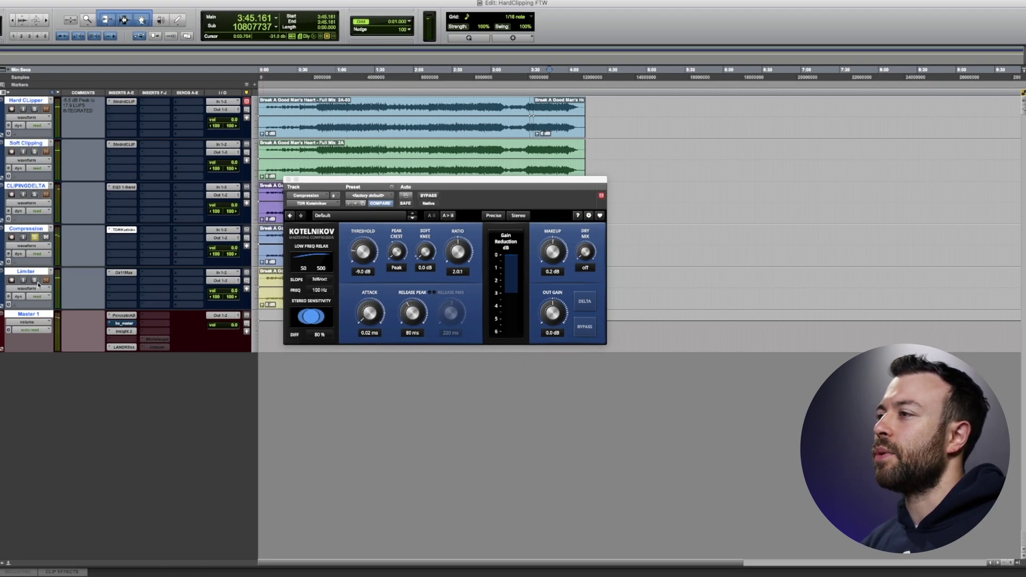
click(123, 273)
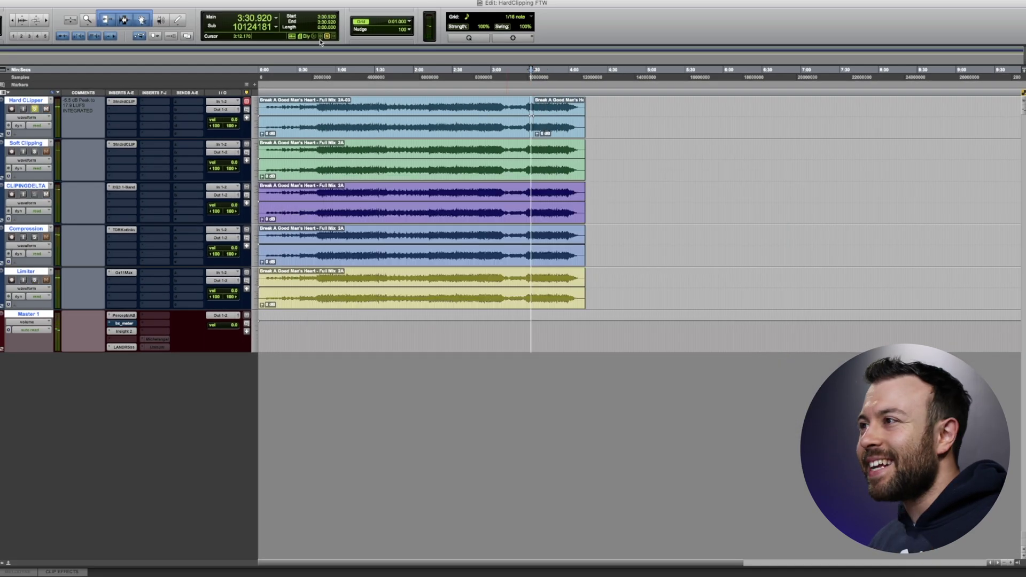
Step: Open Hard Clipper's StandardCLIP plugin, move it aside, and play the 3:35–3:55 section
click(130, 102)
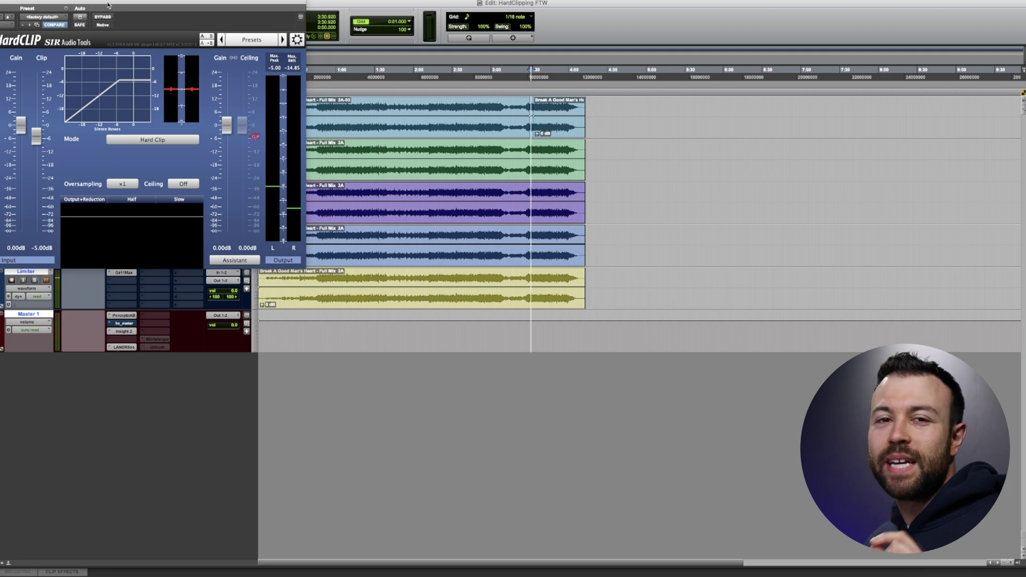
drag(107, 5, 573, 182)
drag(561, 78, 537, 78)
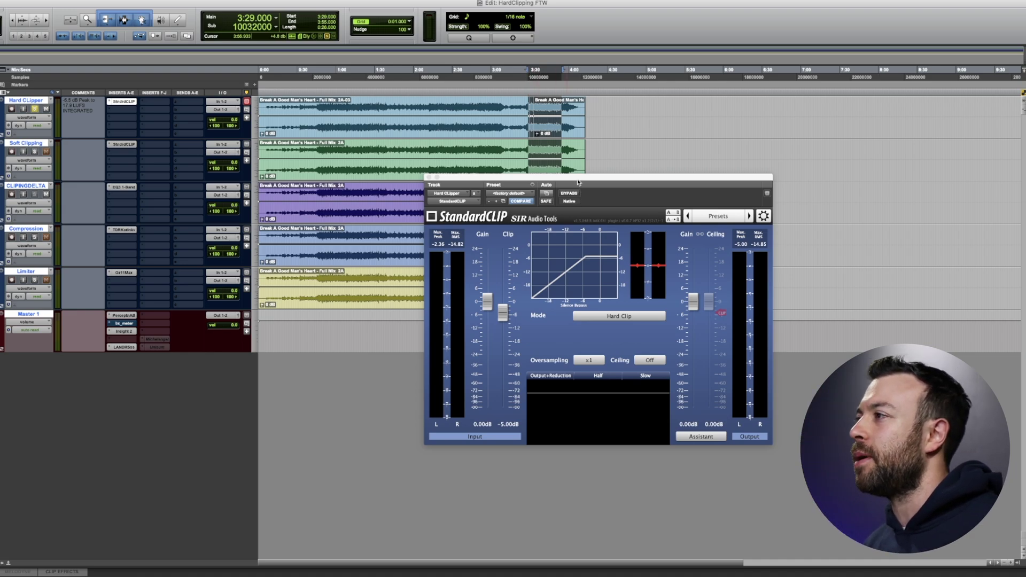
key(space)
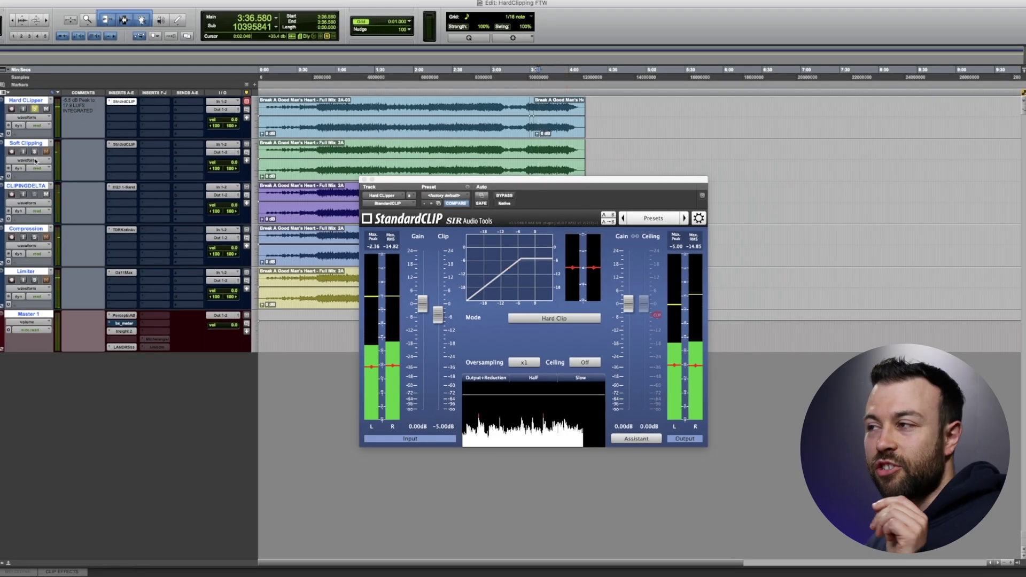
Step: Solo the Soft Clipping track and restart playback from 3:28
click(34, 151)
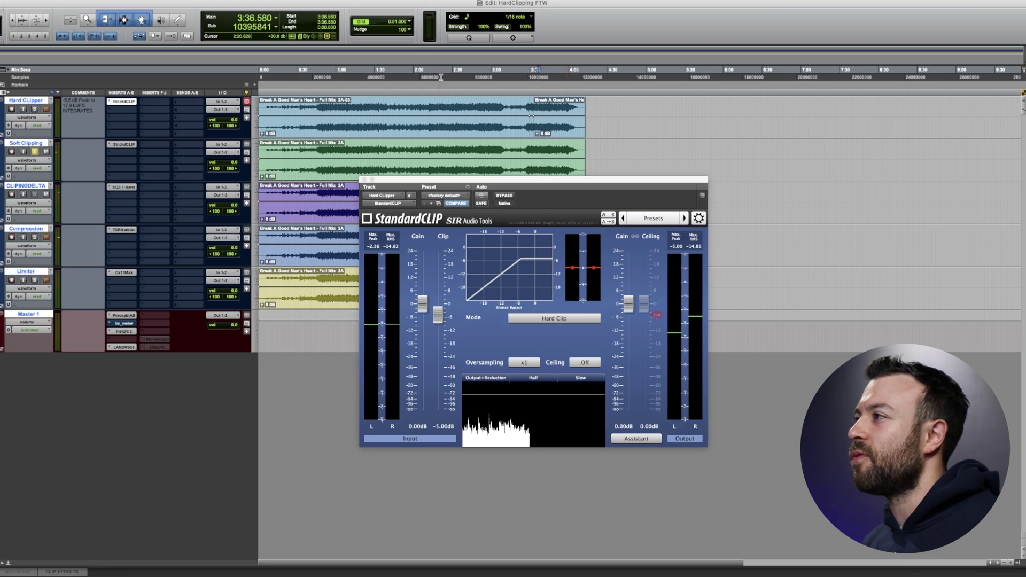
click(527, 77)
key(space)
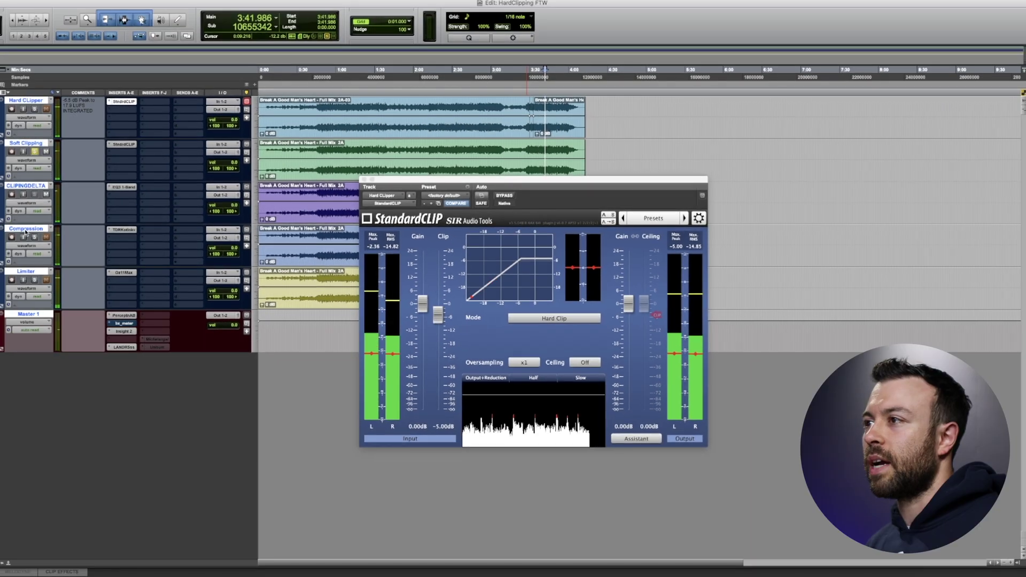
Step: Solo Compression and play it with the Kotelnikov compressor shown, then show the Limiter's Ozone 11 Maximizer
key(space)
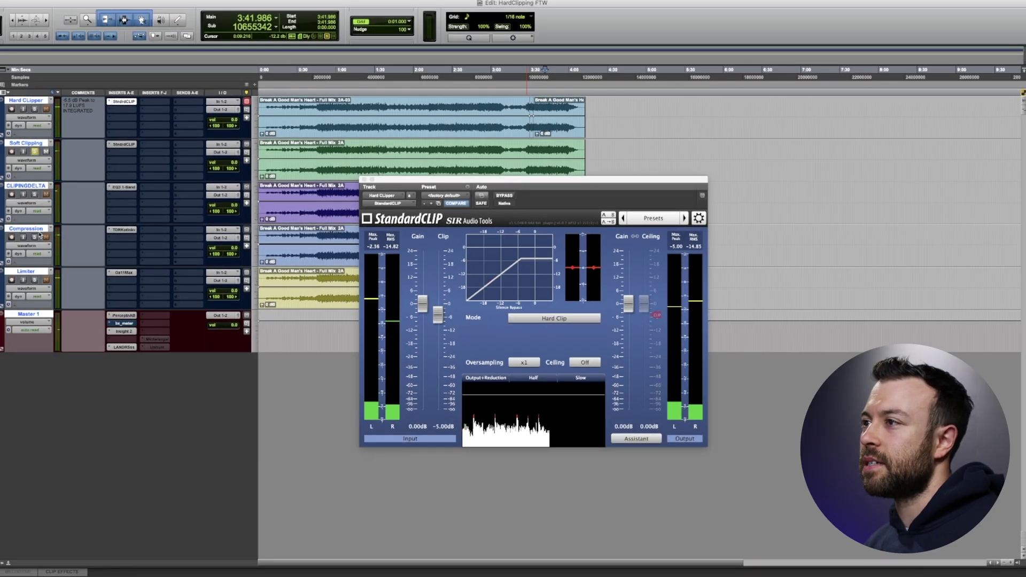
click(34, 237)
click(124, 230)
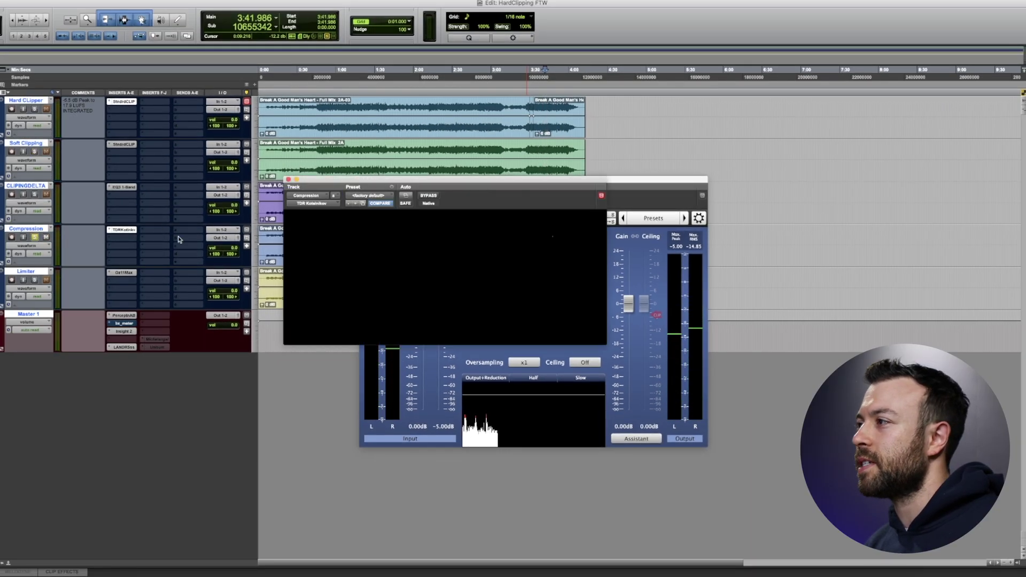
key(space)
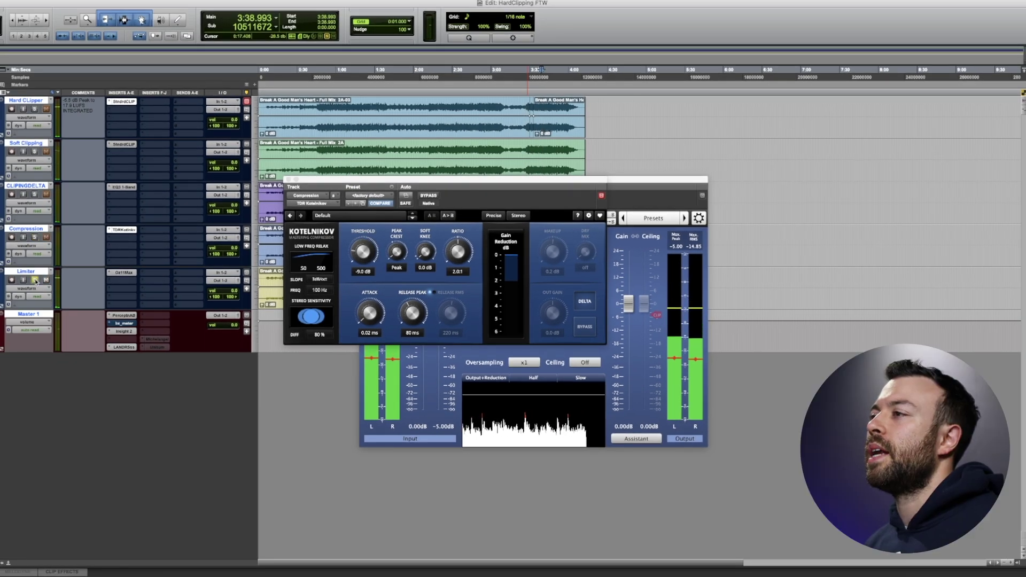
click(136, 272)
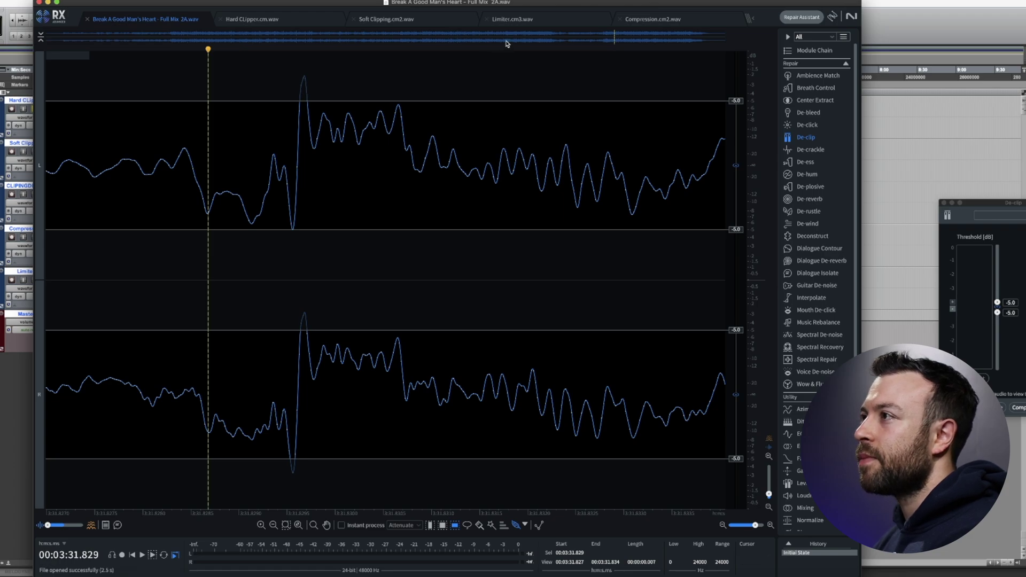
click(287, 25)
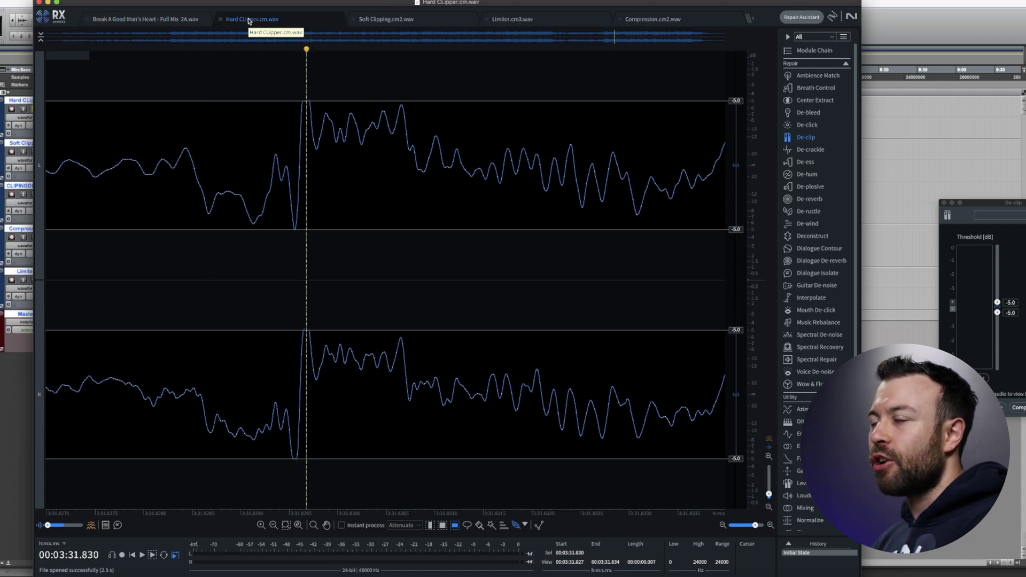
click(149, 21)
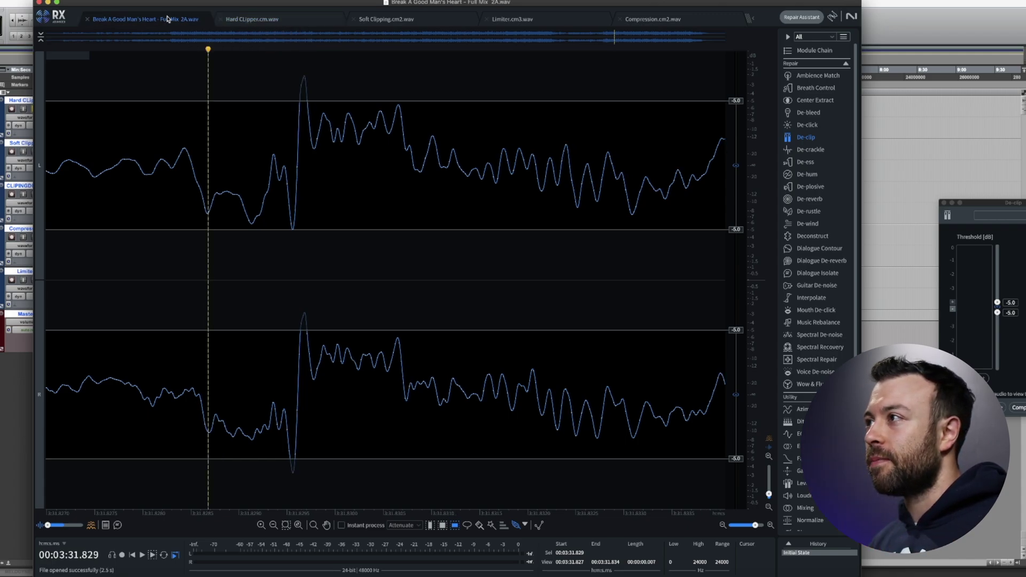
click(396, 21)
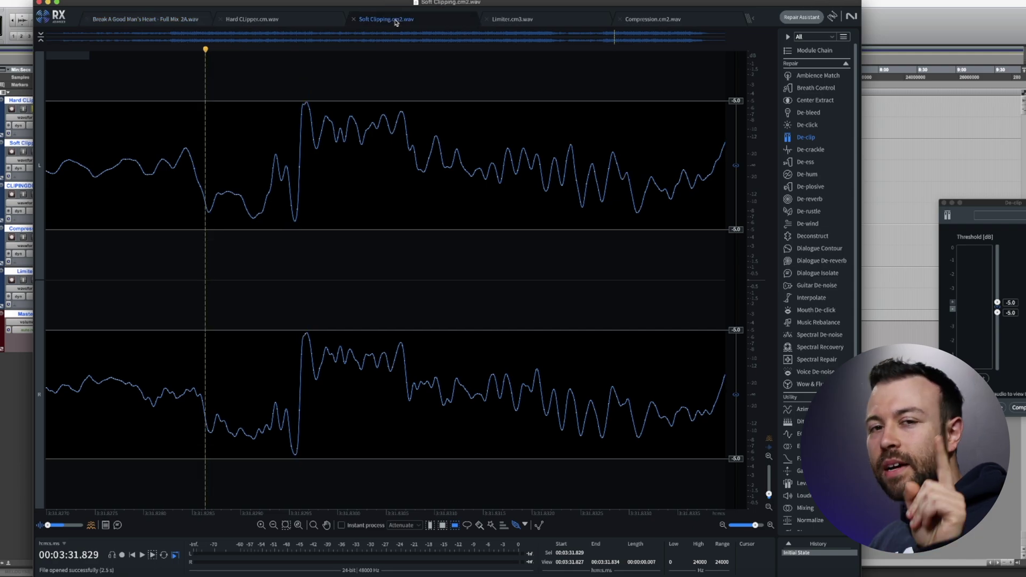
click(155, 21)
click(396, 96)
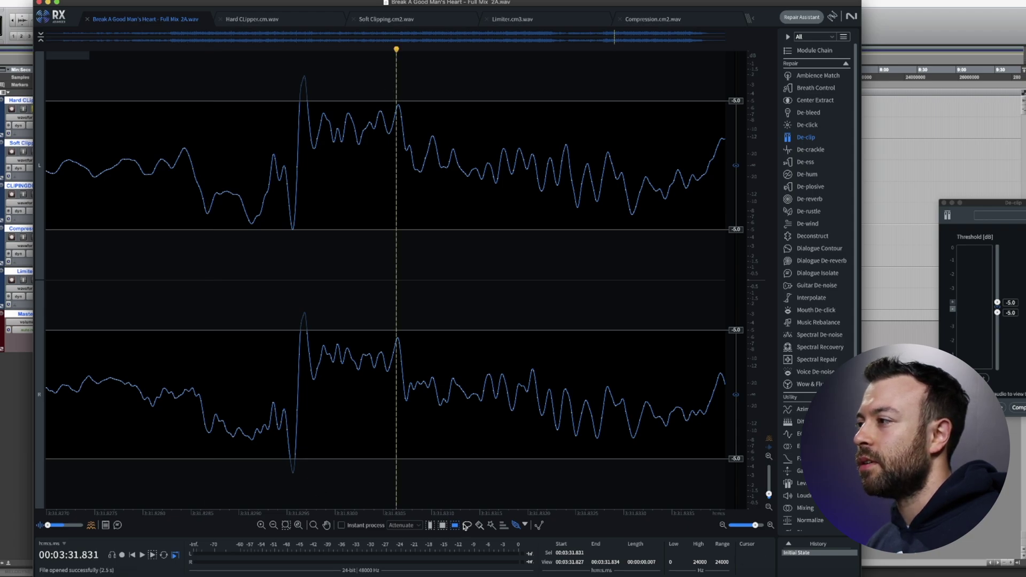
click(442, 525)
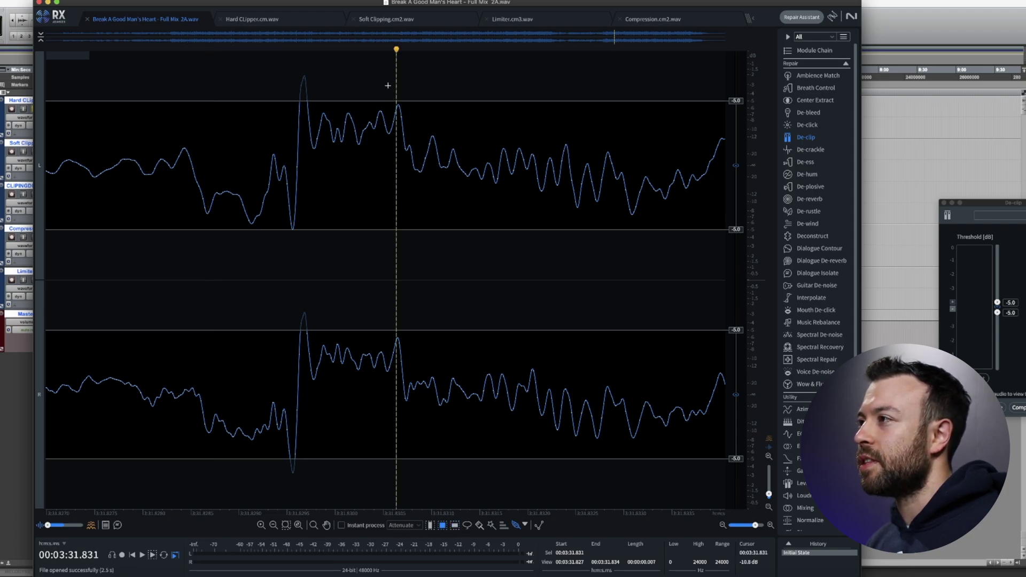
drag(382, 89, 414, 123)
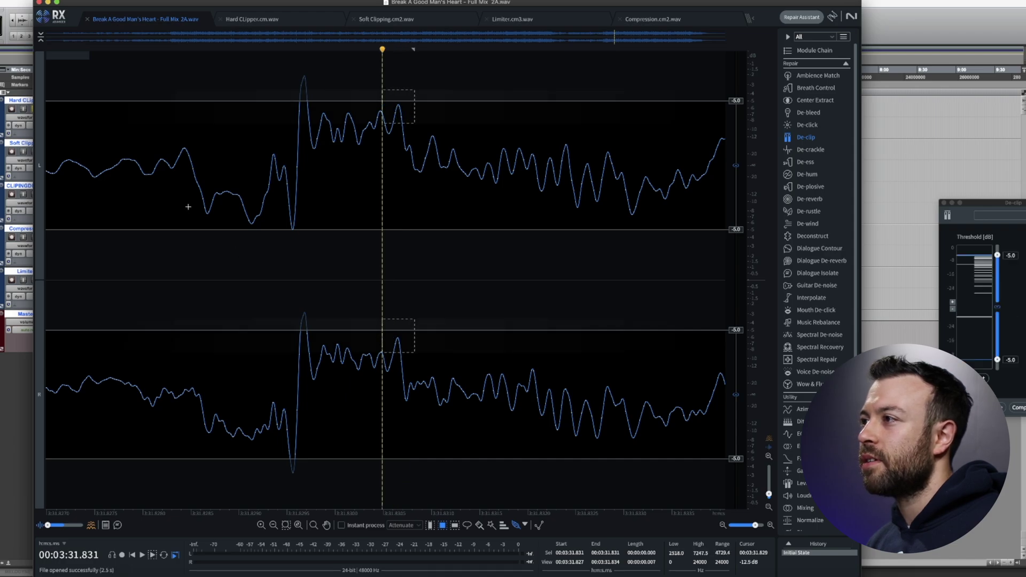
drag(190, 189, 273, 253)
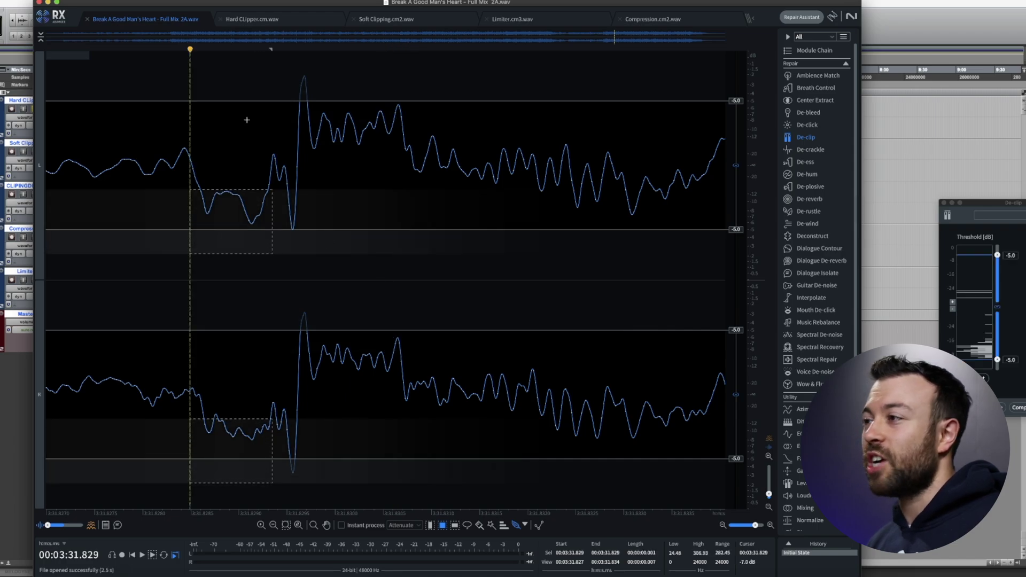
click(246, 120)
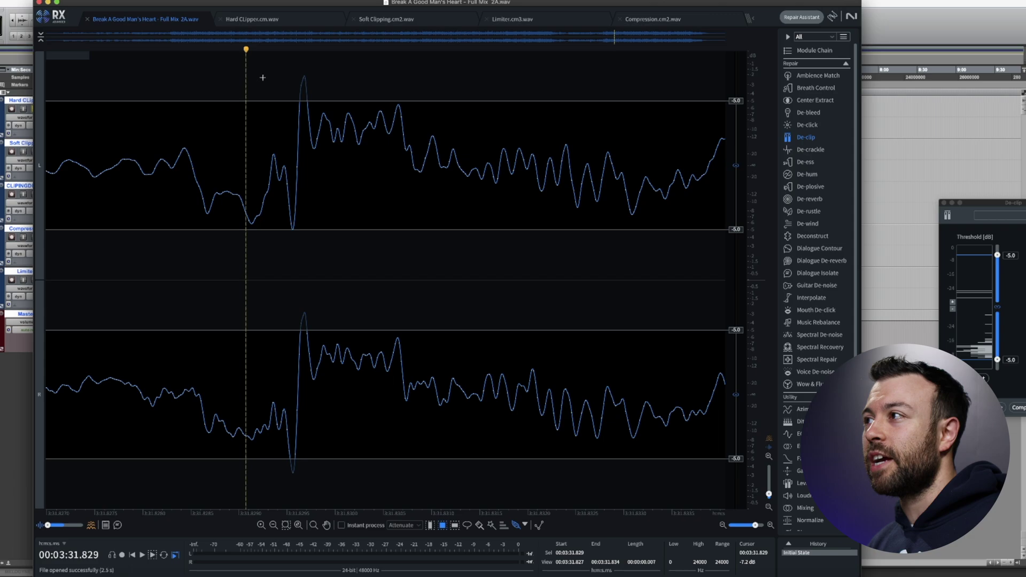
Step: Show the Soft Clipping.cm2.wav render at 3:31.830, compare it against the full mix, and clear the box
click(405, 21)
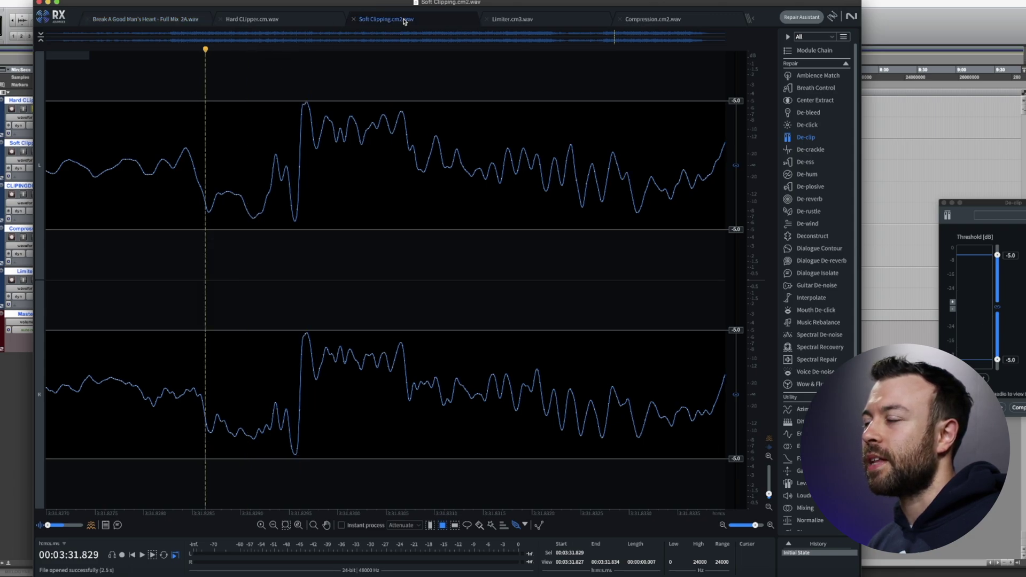
click(381, 102)
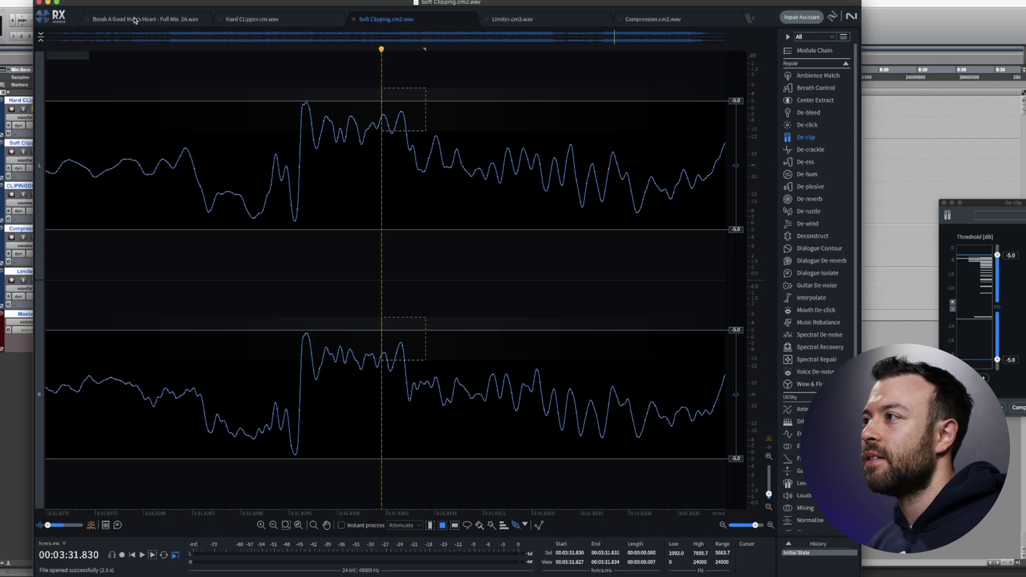
click(137, 20)
click(403, 21)
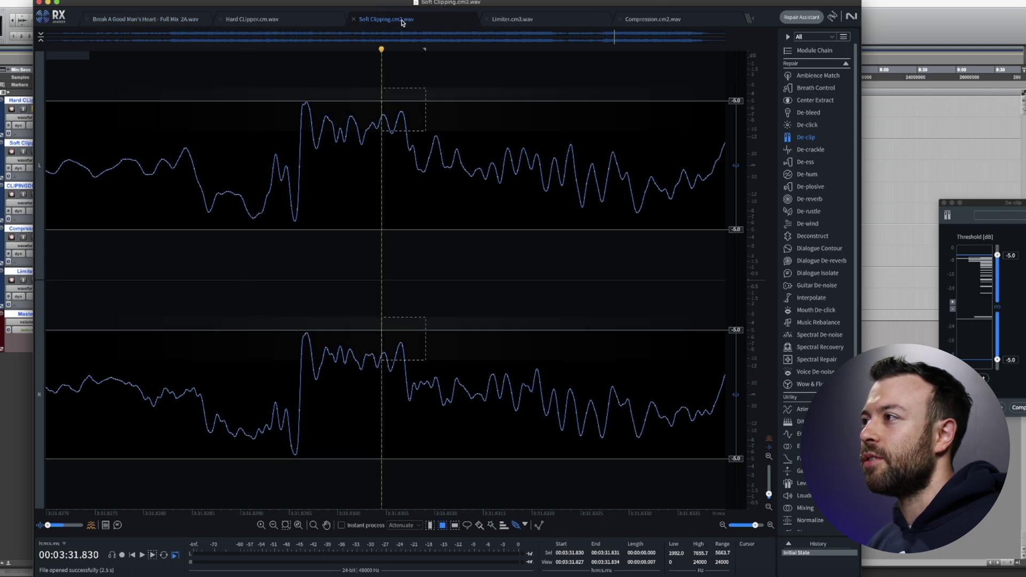
click(292, 77)
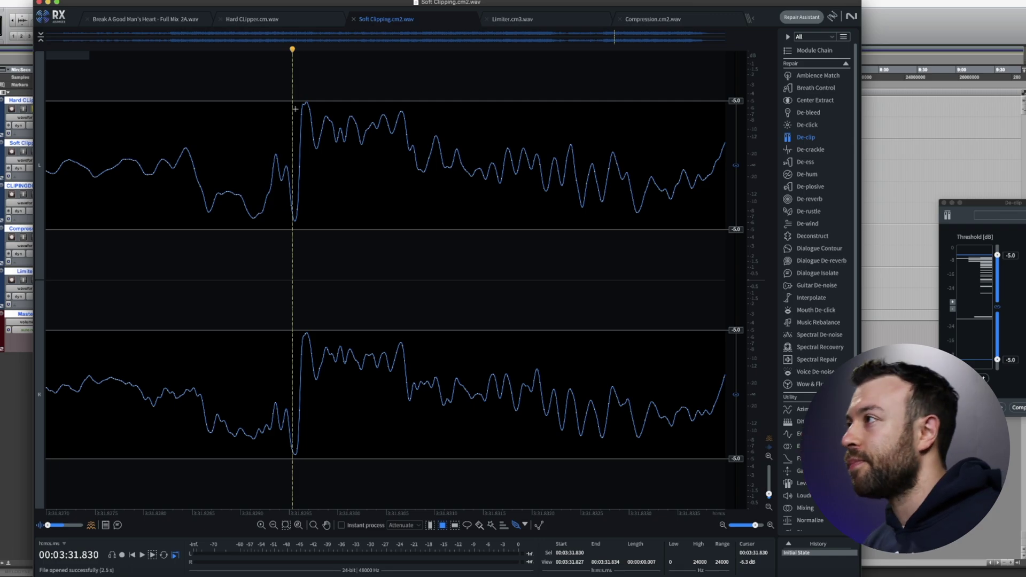
Step: Alternate repeatedly between the Full Mix 2A and Limiter.cm3.wav waveforms, ending on the Limiter render
click(123, 24)
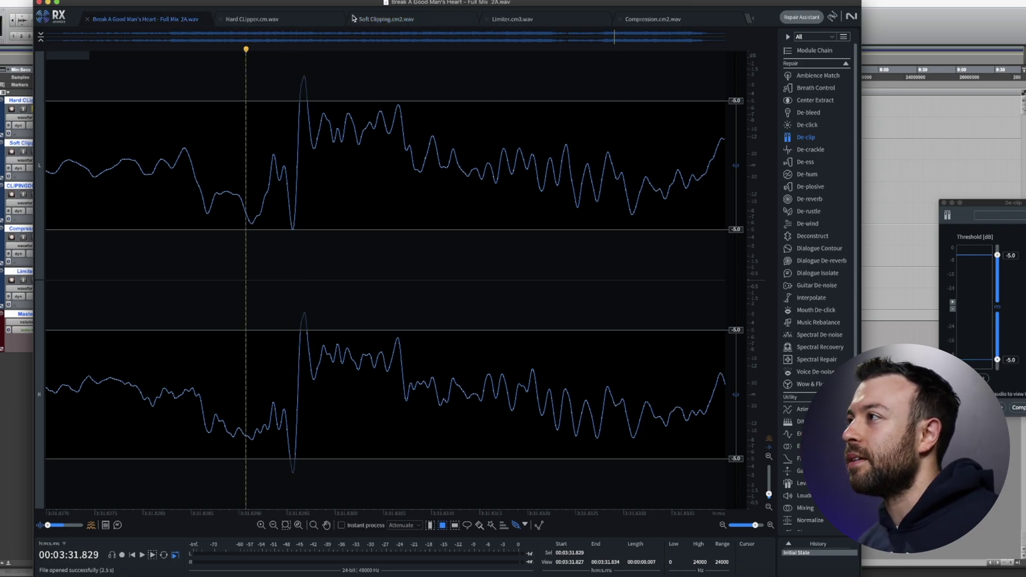
click(539, 22)
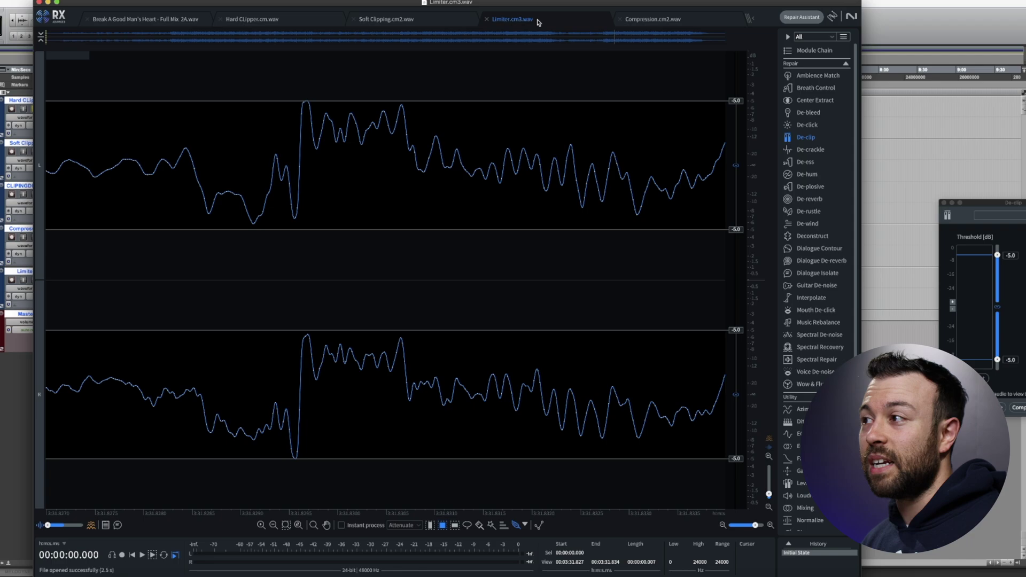
click(171, 20)
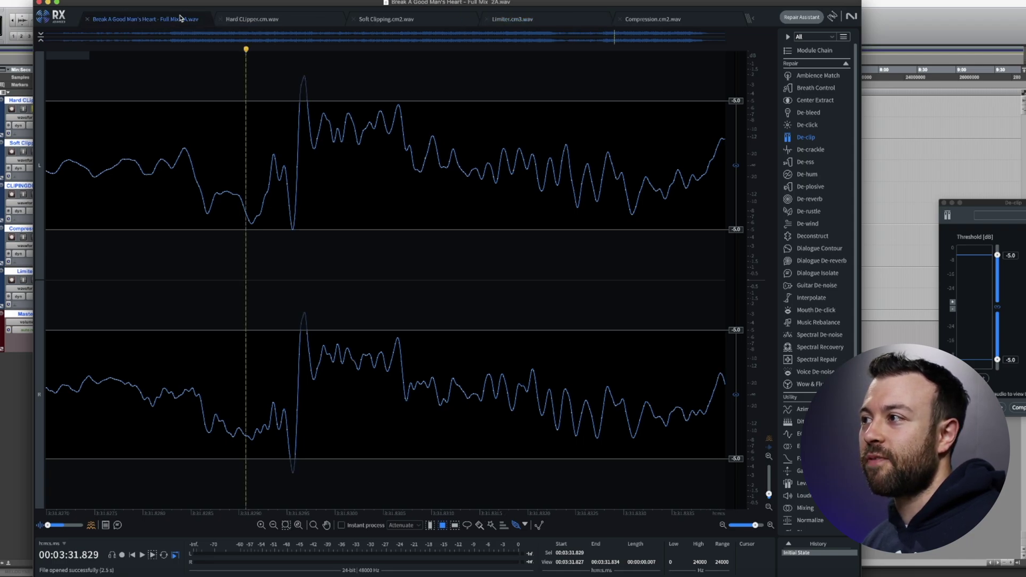
click(520, 21)
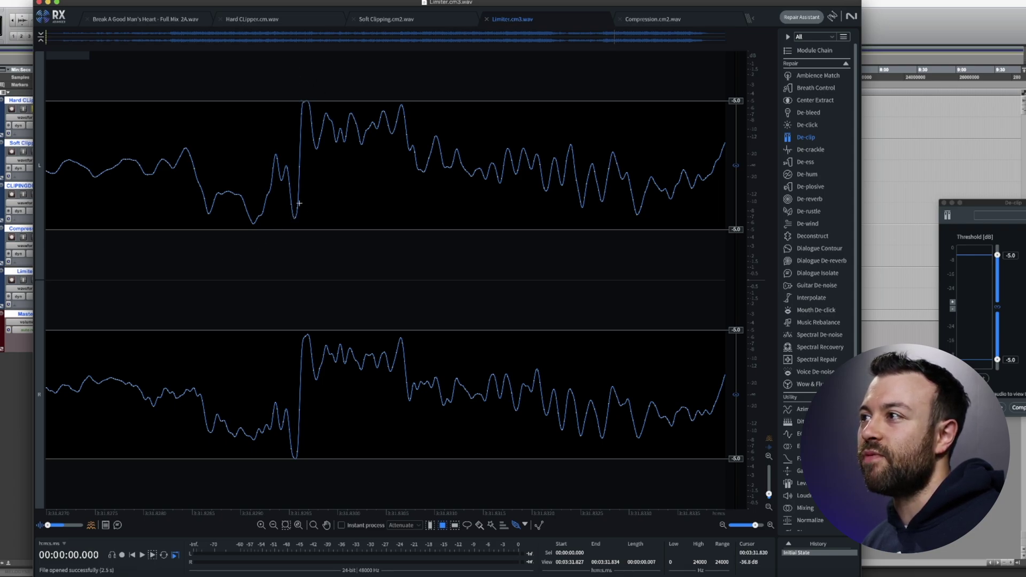
click(138, 21)
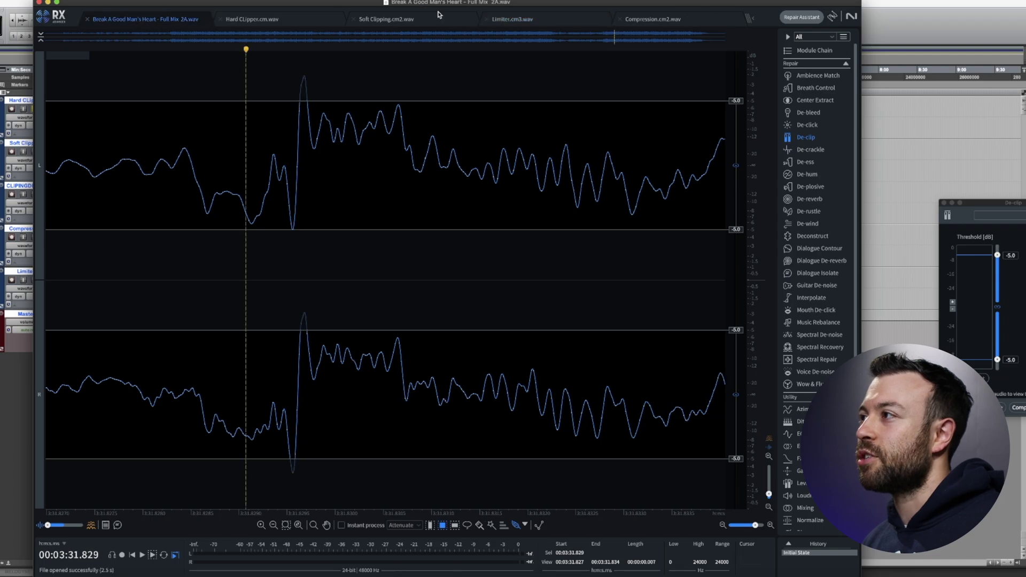
click(517, 20)
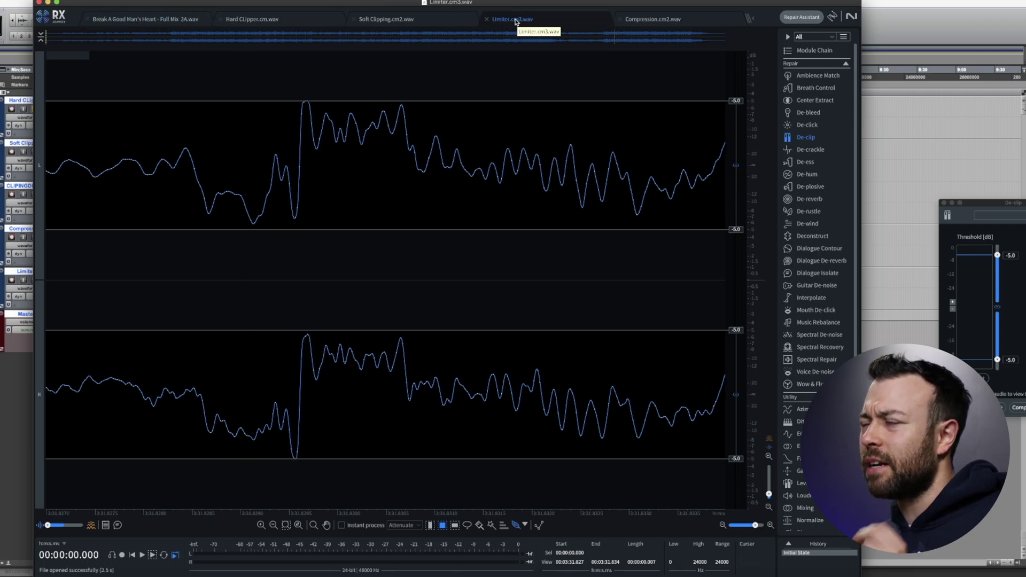
click(155, 21)
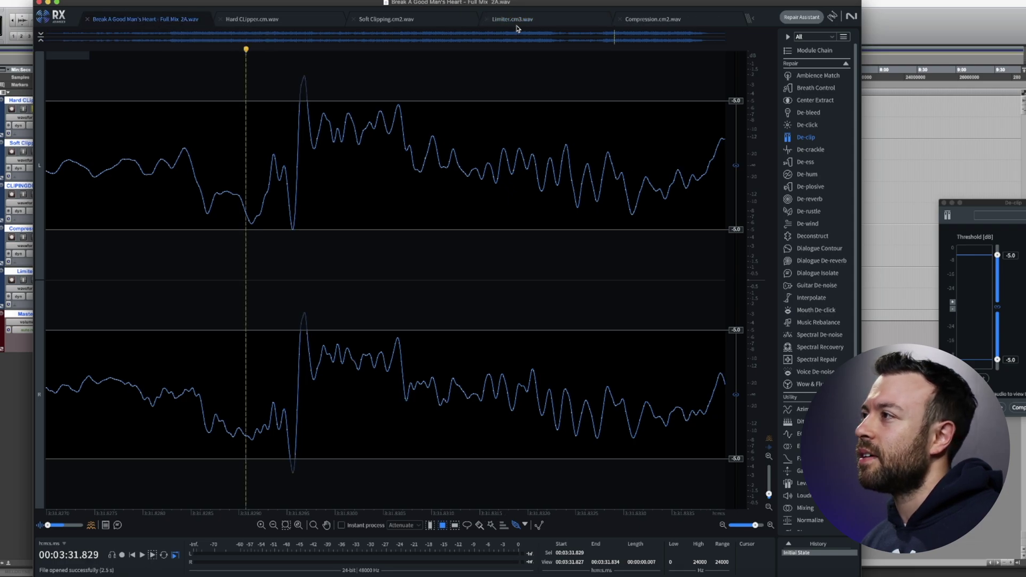
click(532, 22)
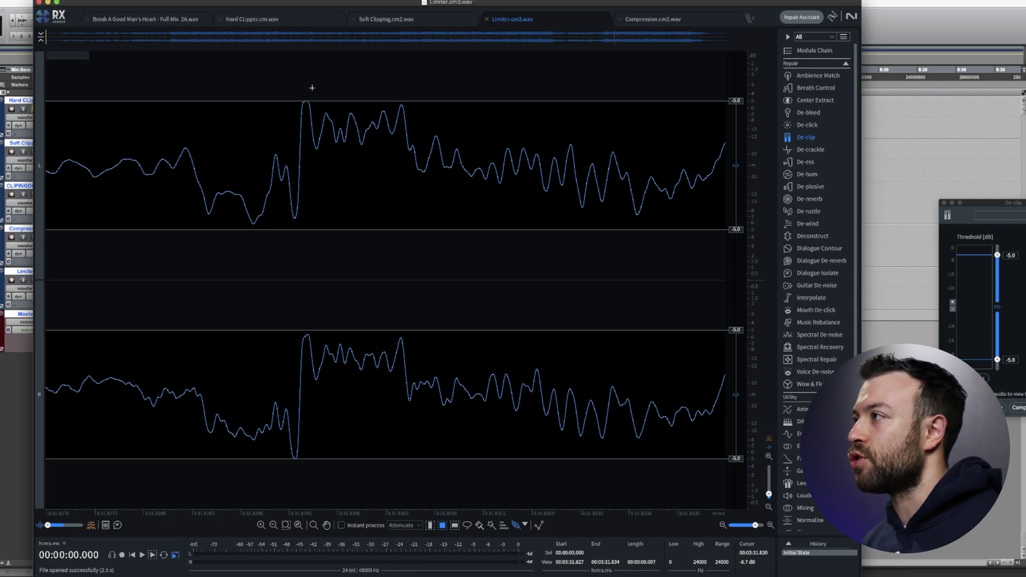
Step: Compare the Compression render with the full mix, then box the main peak and clear the selection
click(125, 20)
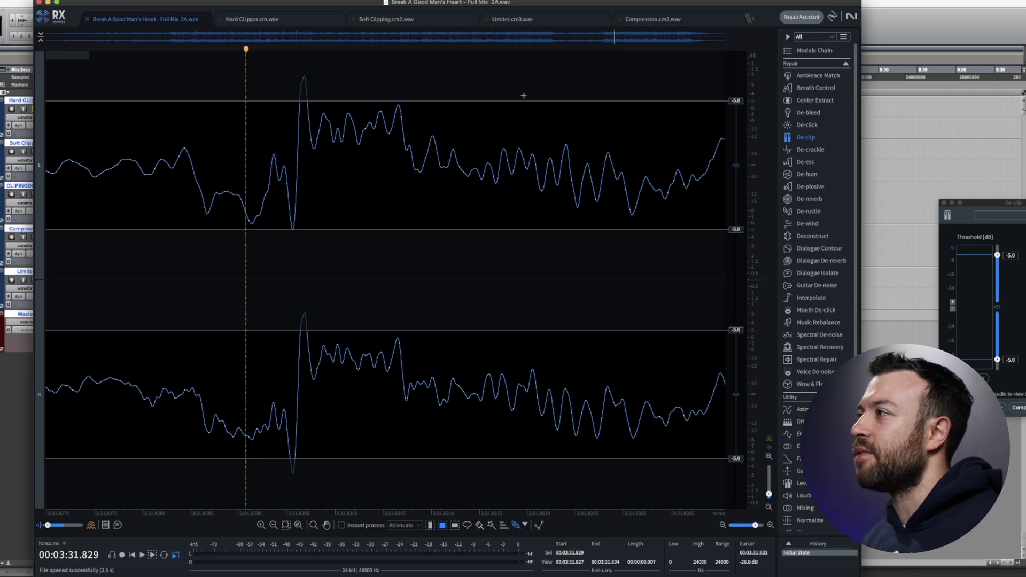
click(655, 21)
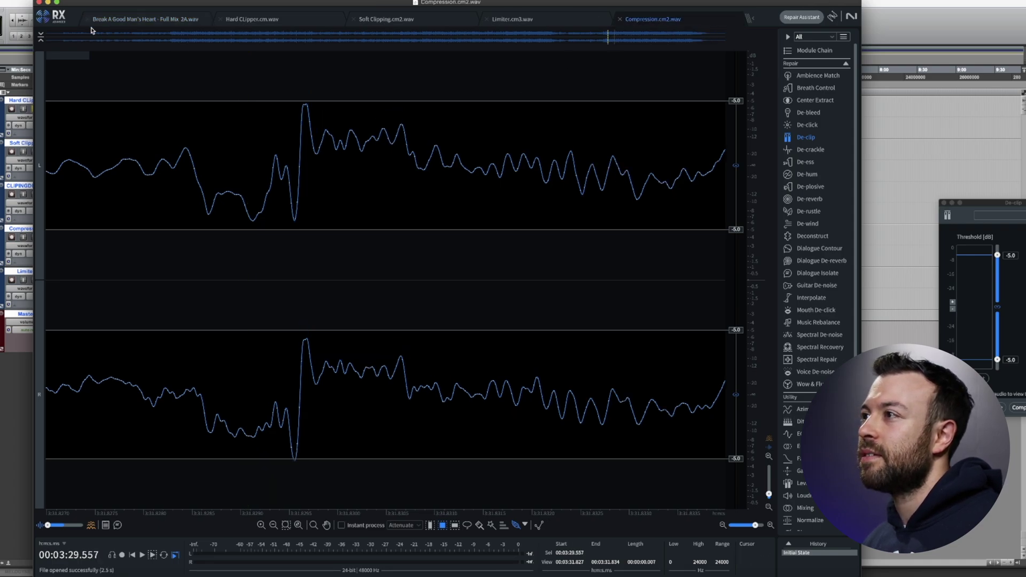
click(129, 19)
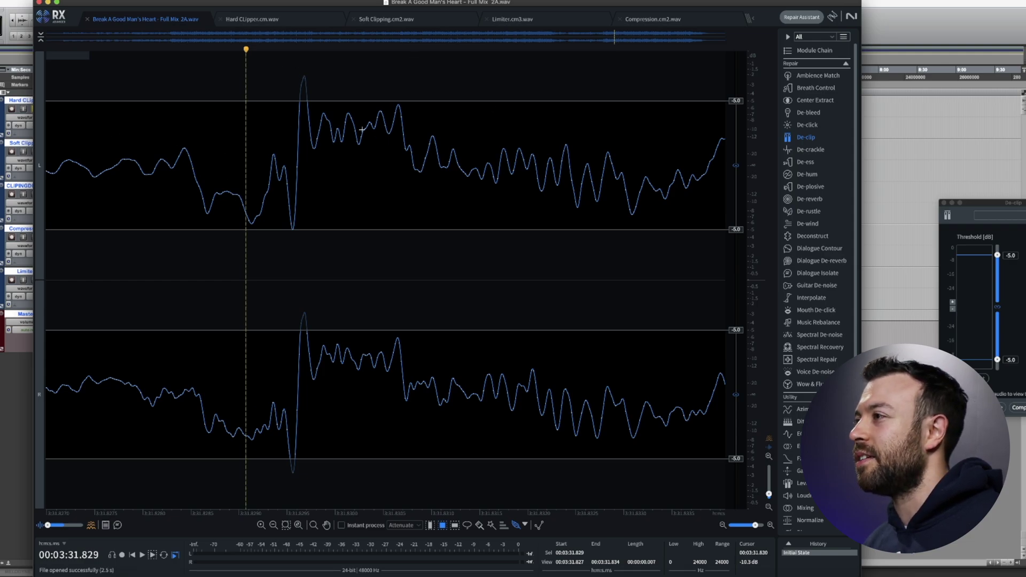
drag(287, 62, 356, 258)
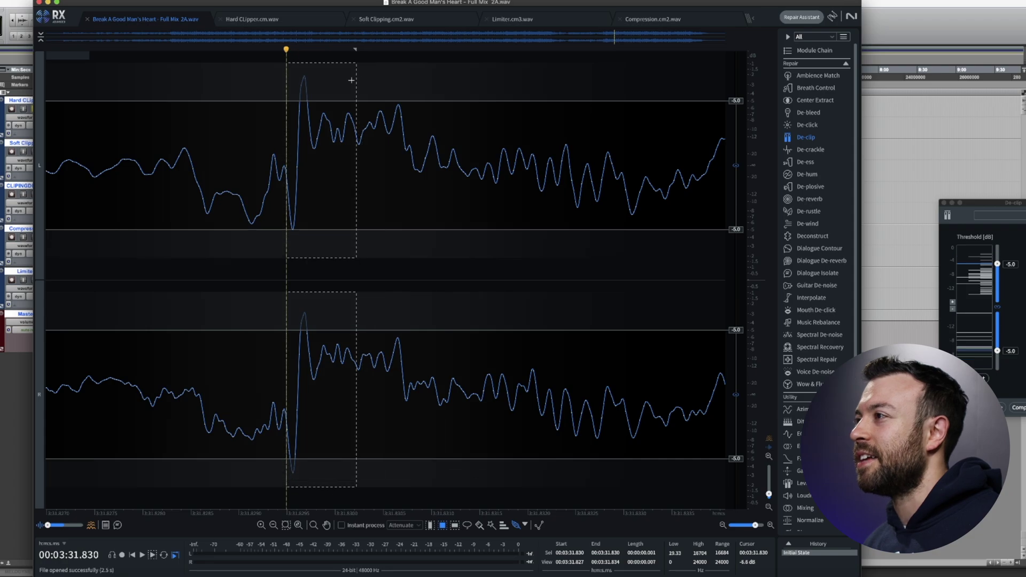
drag(352, 91, 426, 69)
click(429, 69)
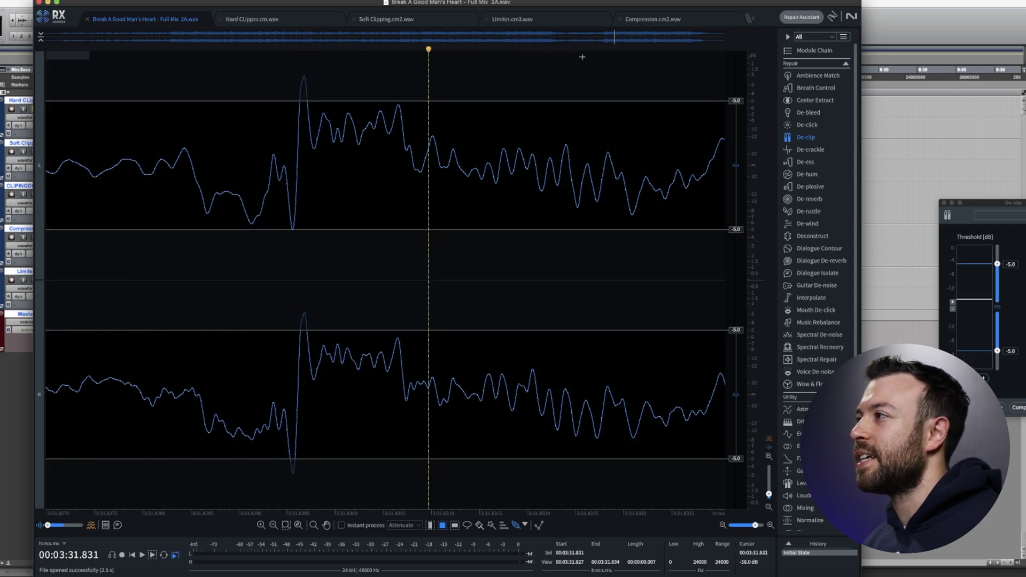
Step: Flick between Compression.cm2.wav and the full mix several times, ending on the Compression render
click(659, 20)
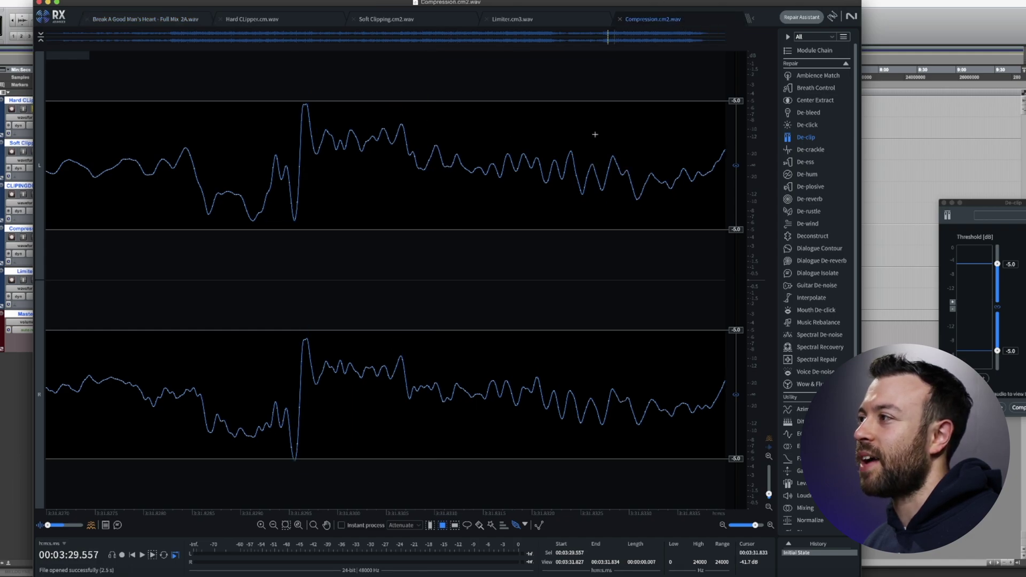
click(137, 20)
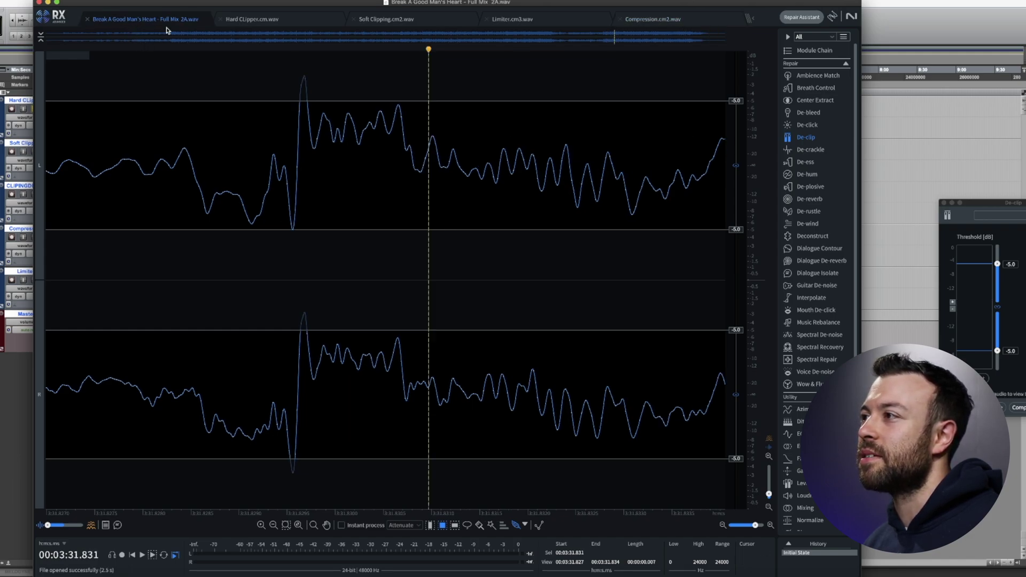
click(661, 21)
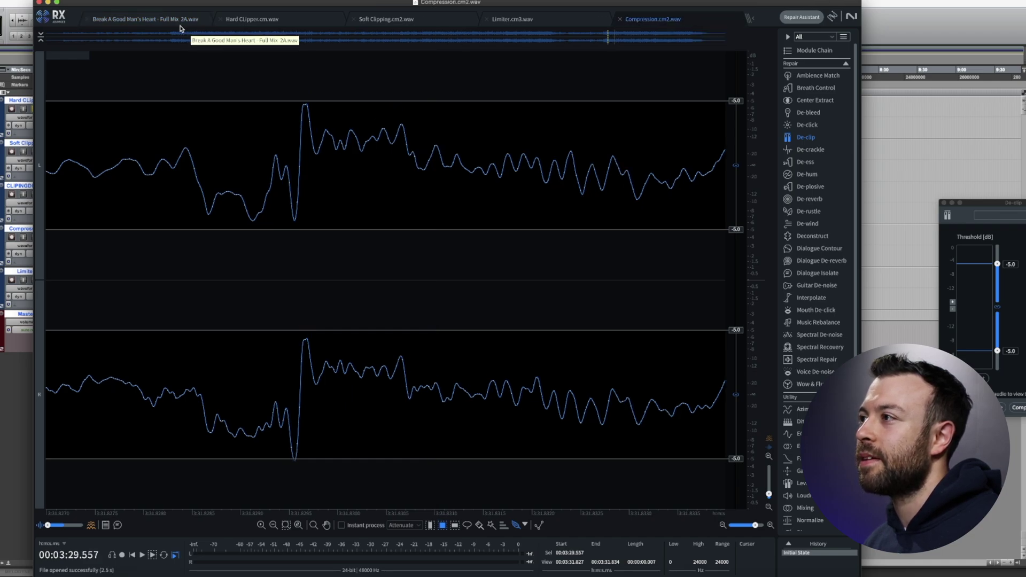
click(167, 25)
click(671, 24)
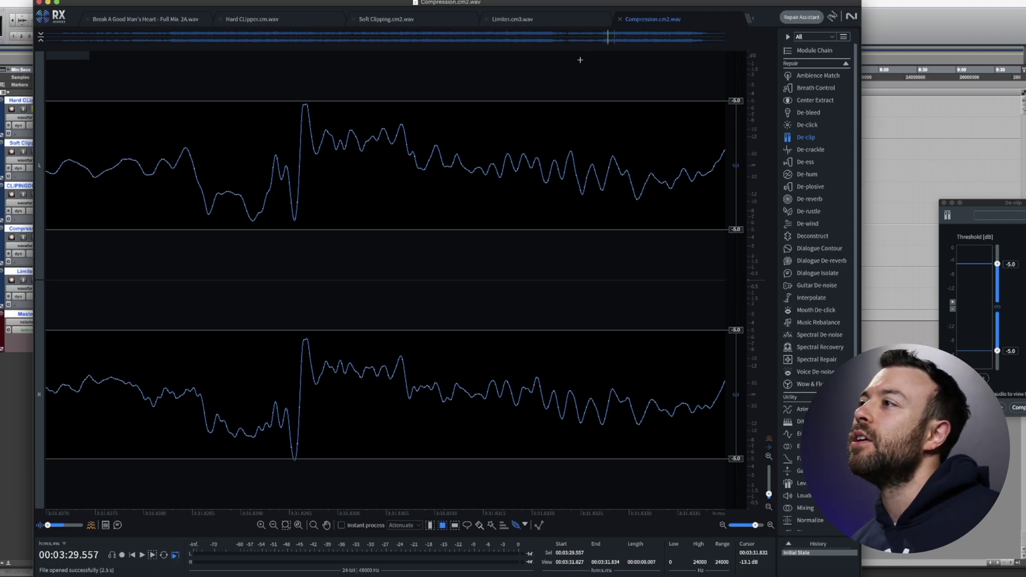
Step: In RX's Full Mix view, select the waveform and the peak crossing the -5 dB line in both channels
click(174, 20)
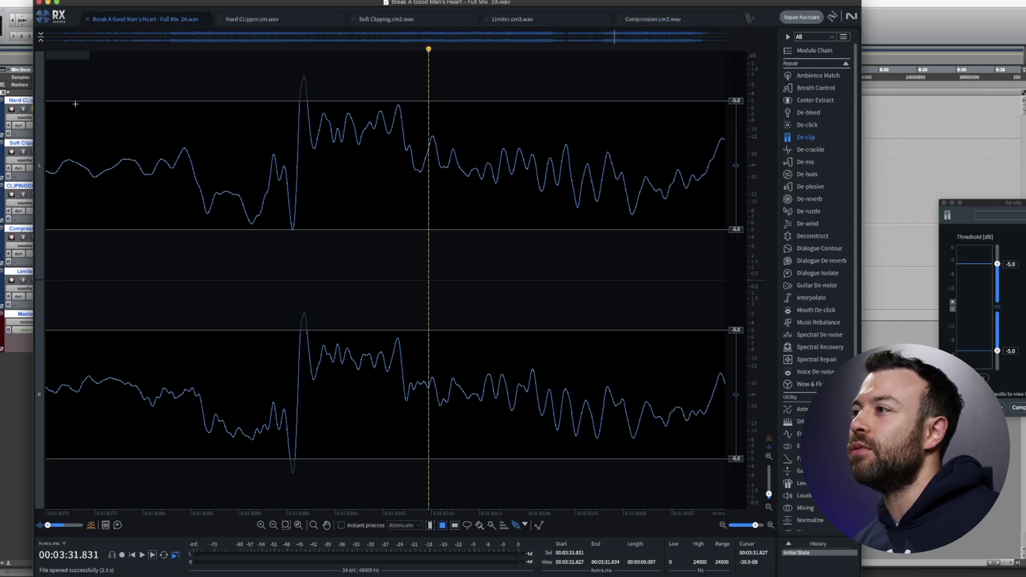
drag(80, 104, 715, 227)
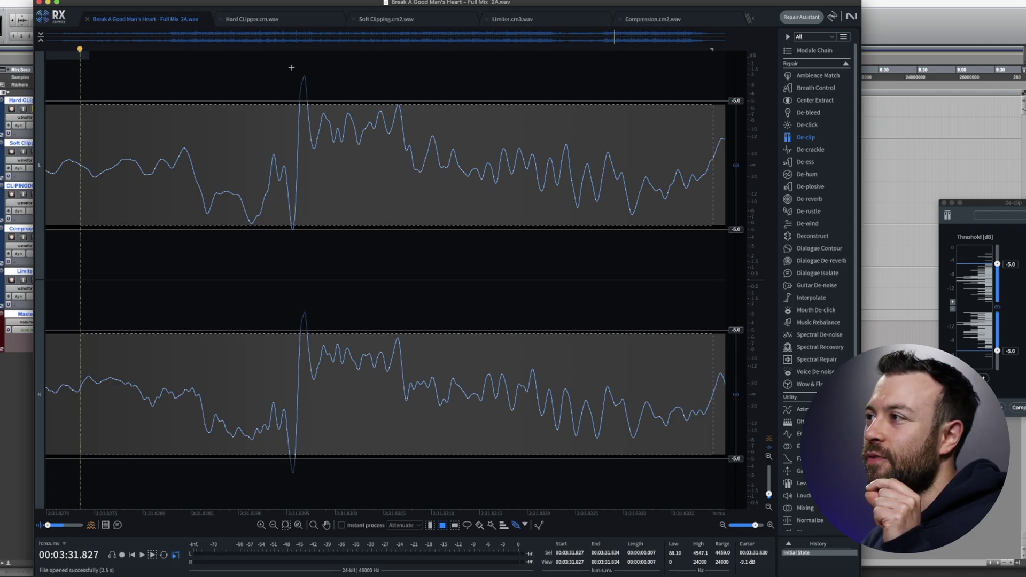
drag(287, 64, 325, 101)
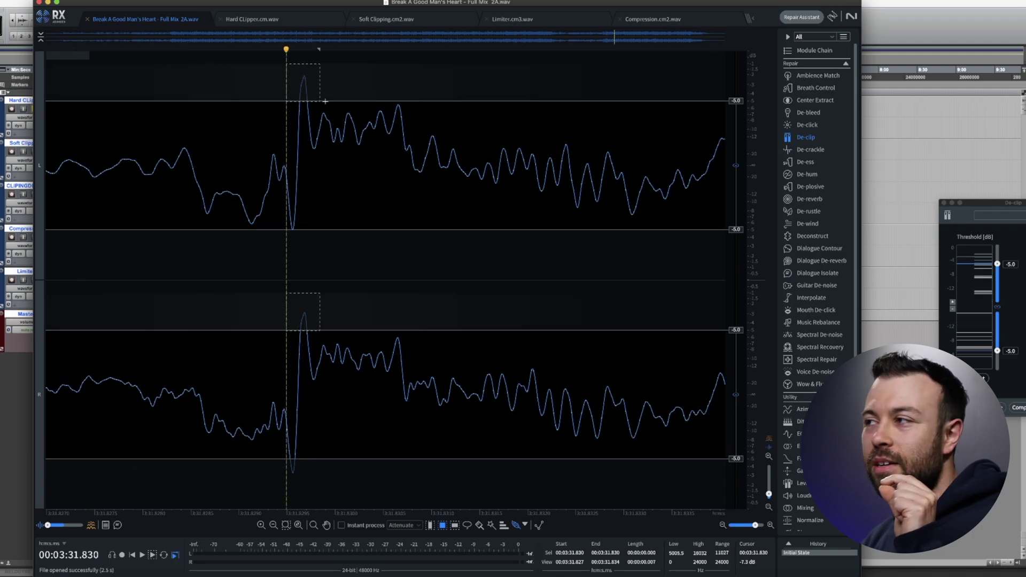
drag(80, 101, 700, 220)
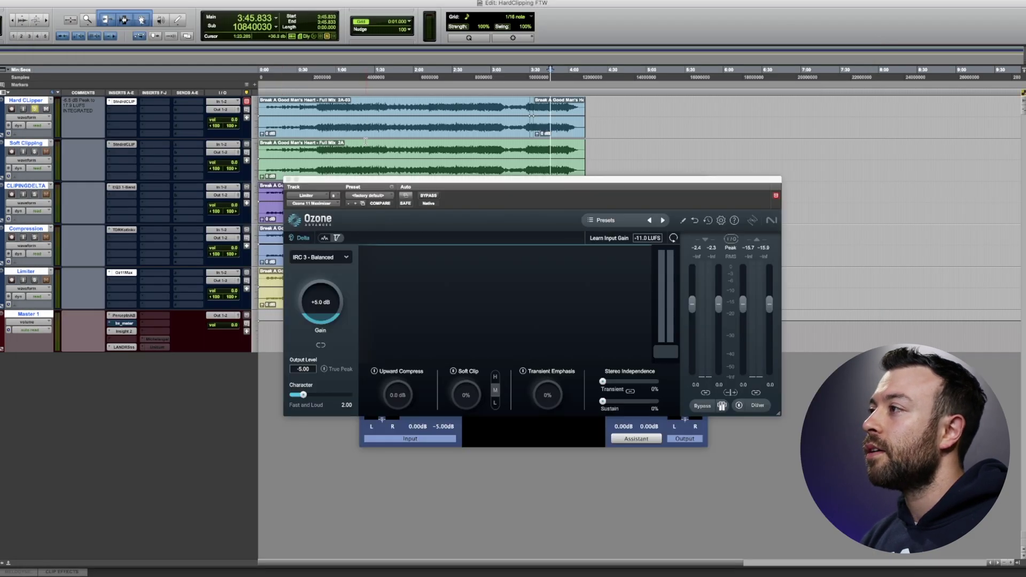
Step: Close the Ozone limiter and StandardCLIP clipper plug-in windows
drag(545, 149, 537, 148)
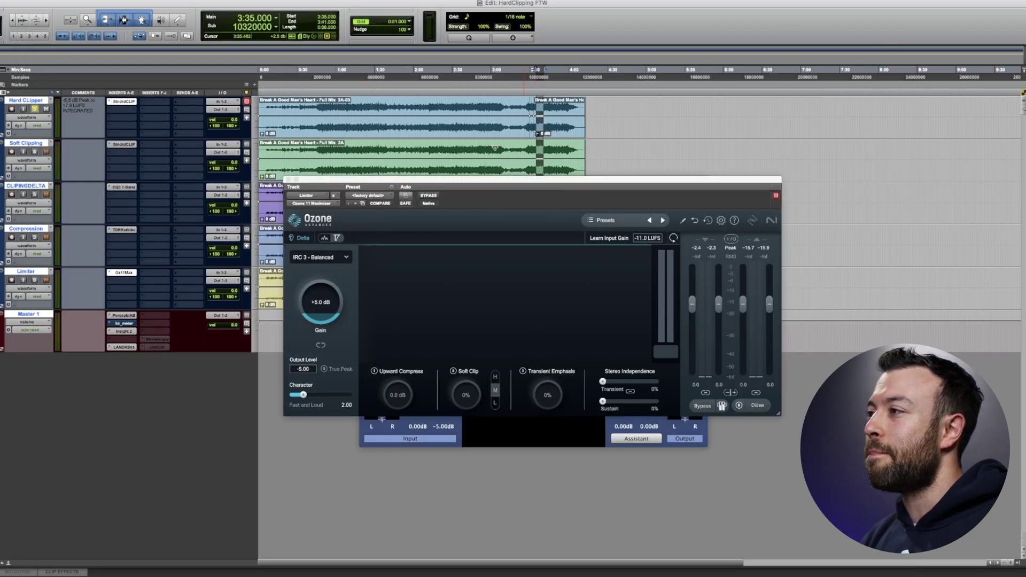
click(286, 179)
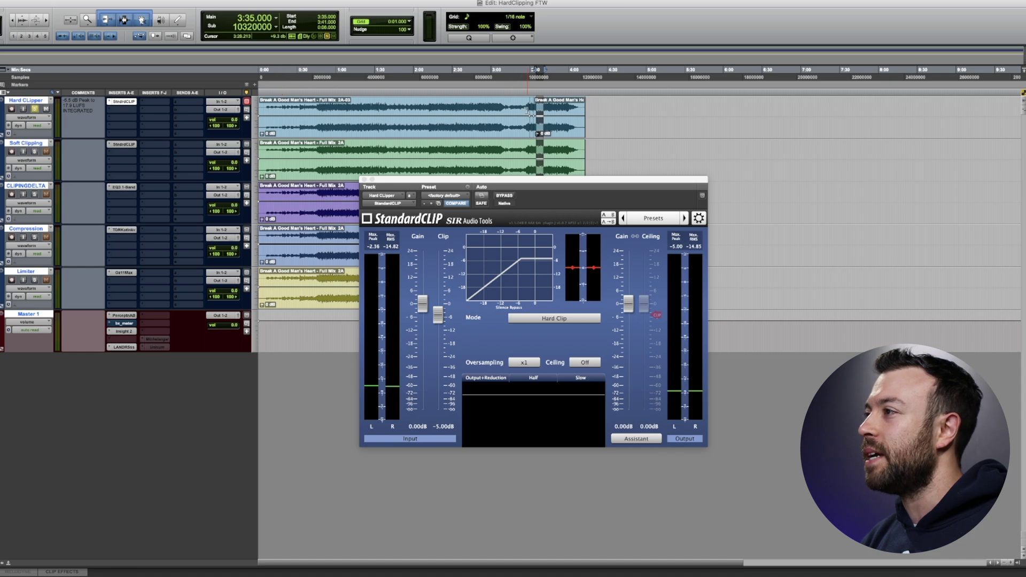
click(366, 181)
Step: Select the 3:30–3:33 clip on the Hard CLipper track and zoom the timeline in around it
click(647, 105)
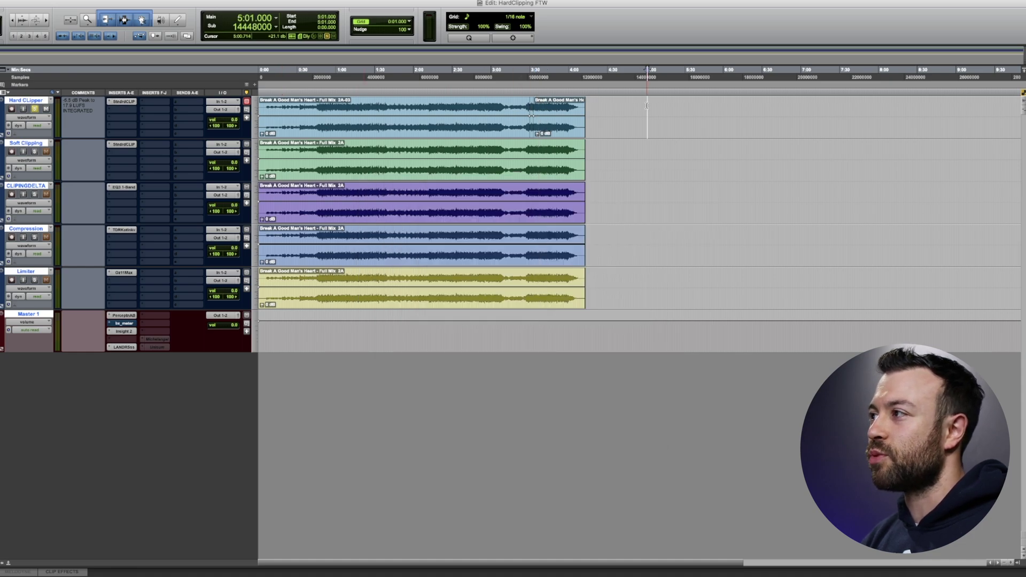
drag(647, 105, 646, 105)
click(531, 133)
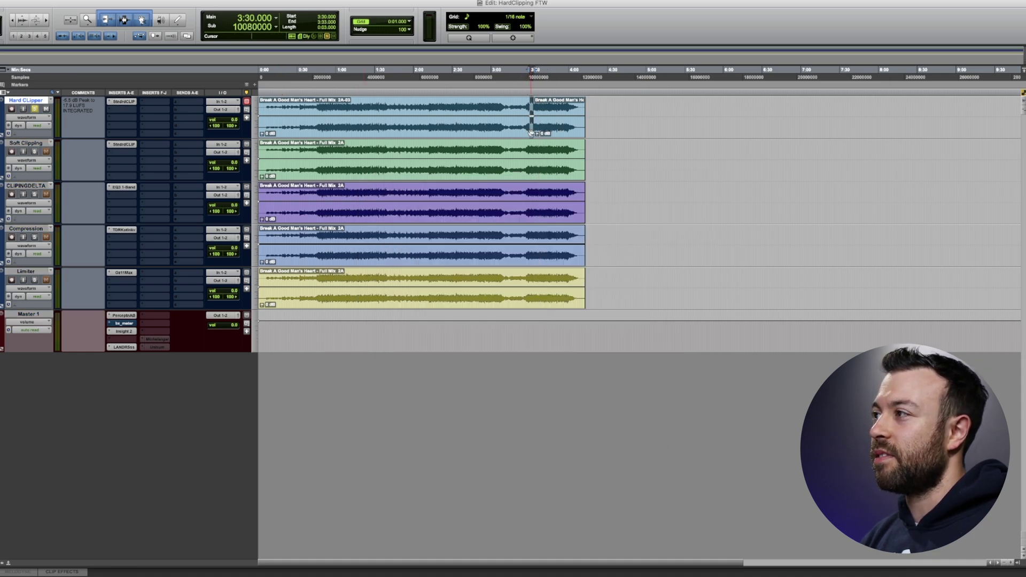
key(super+bracketright)
key(super+bracketright)
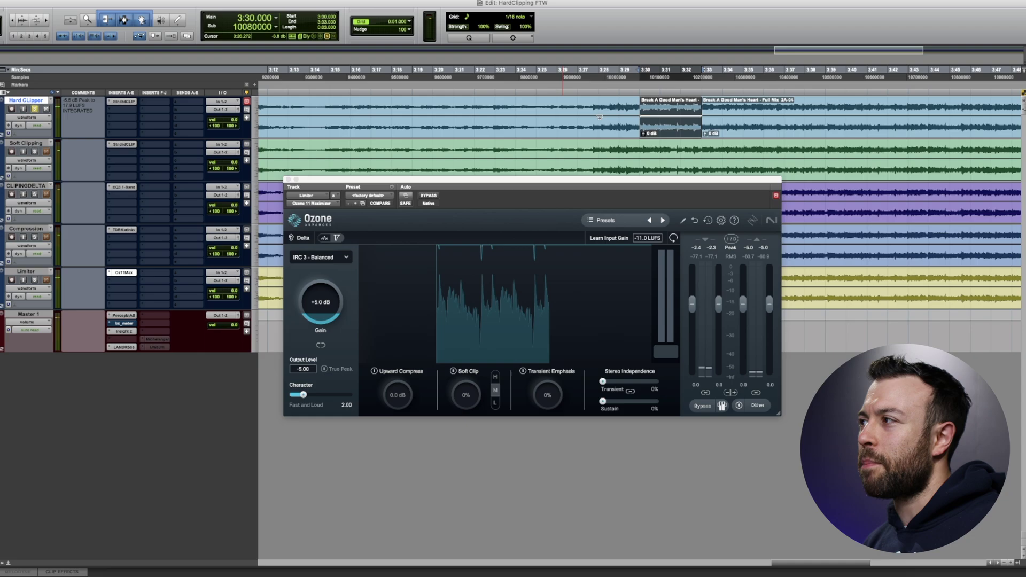
Step: Close the Ozone Maximizer window and play the mix from 3:30
click(288, 179)
key(space)
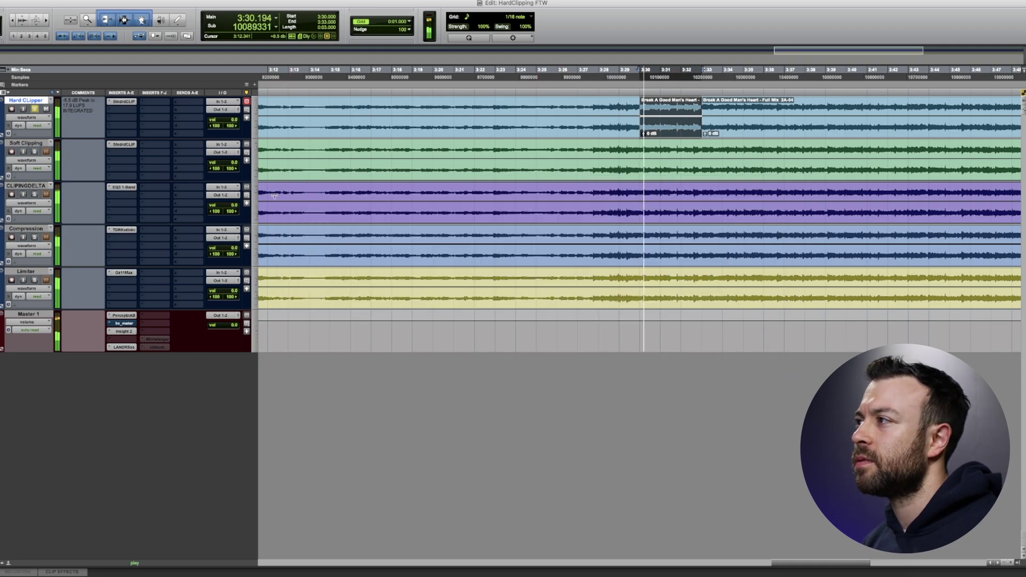